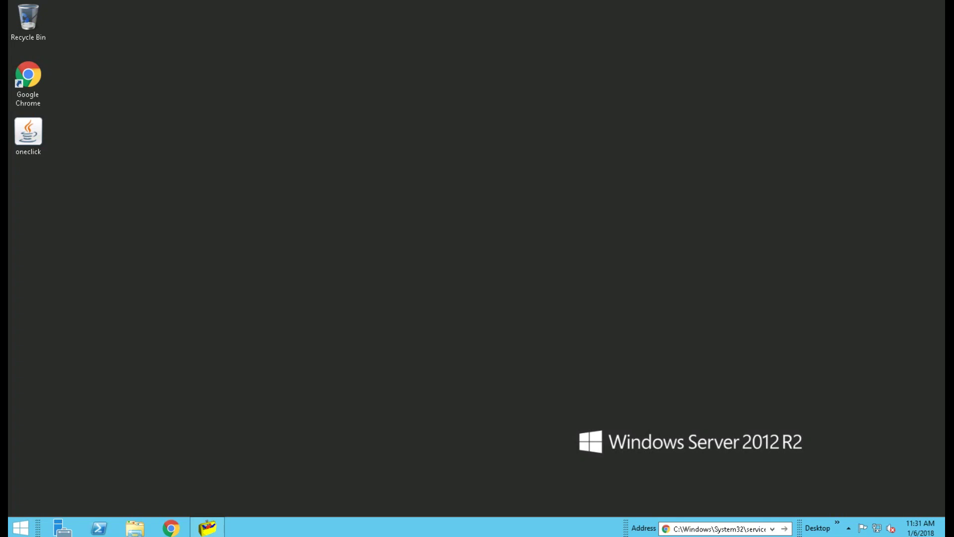
Step: Switch to the SPECTRUM Control Panel and view its version details in the About window, closing it when done
{"action": "left_click", "coordinate": [207, 527]}
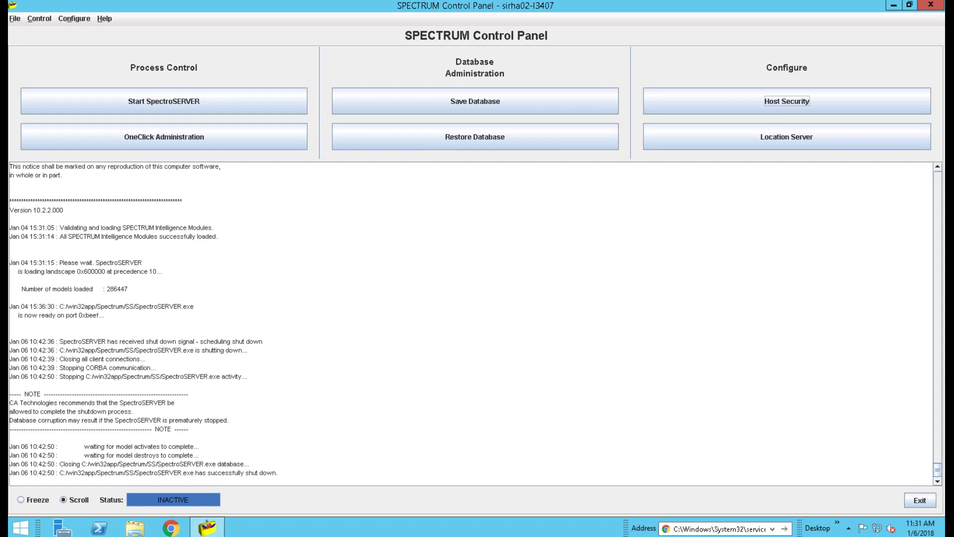
{"action": "key", "text": "alt+h"}
{"action": "key", "text": "Return"}
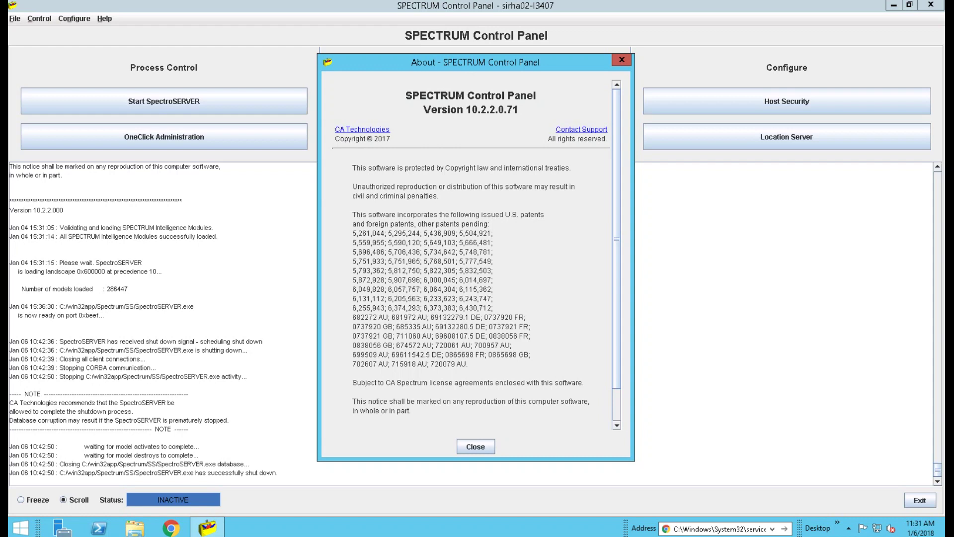
{"action": "key", "text": "Return"}
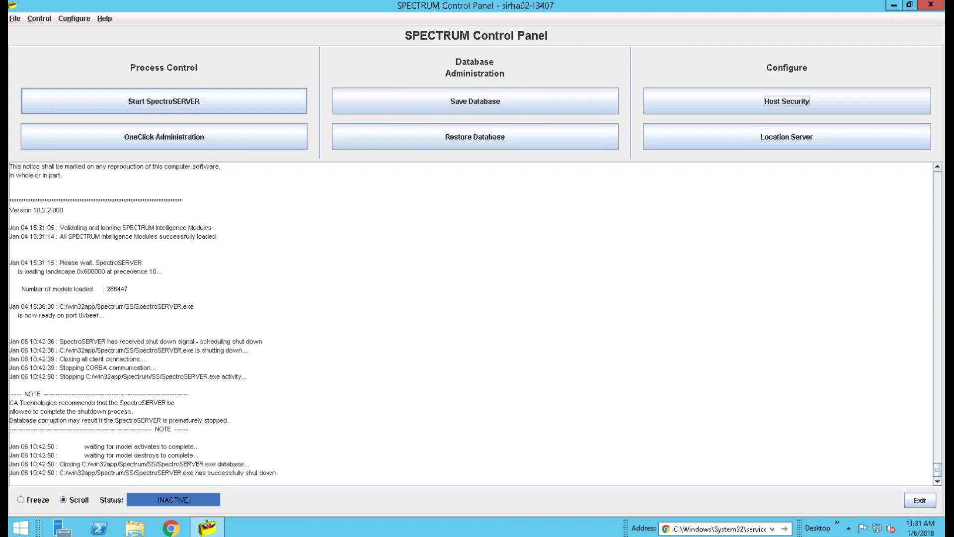
Step: In File Explorer, go to %specroot% and browse to the win32app\Patches\Spectrum_10.02.02.PTF_10.2.202 folder
{"action": "left_click", "coordinate": [135, 527]}
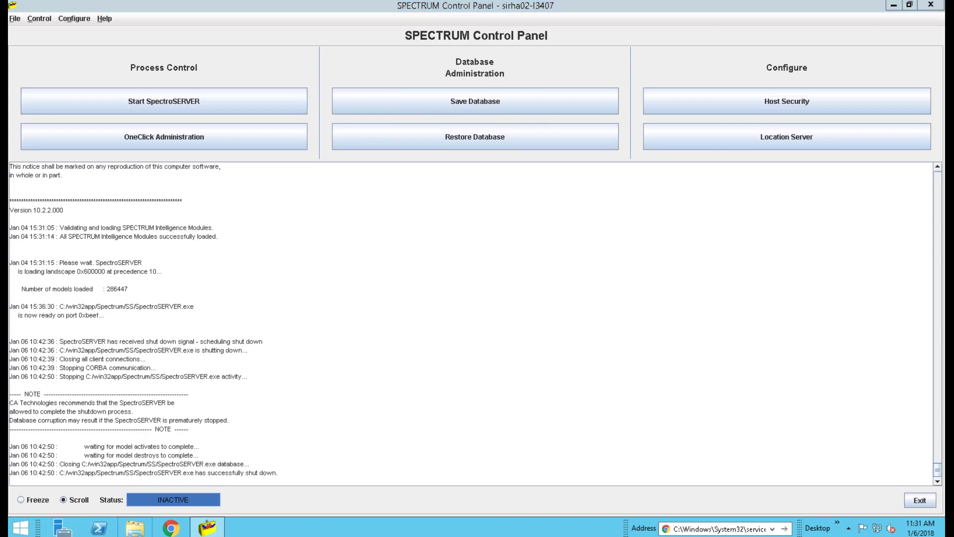
{"action": "left_click", "coordinate": [398, 94]}
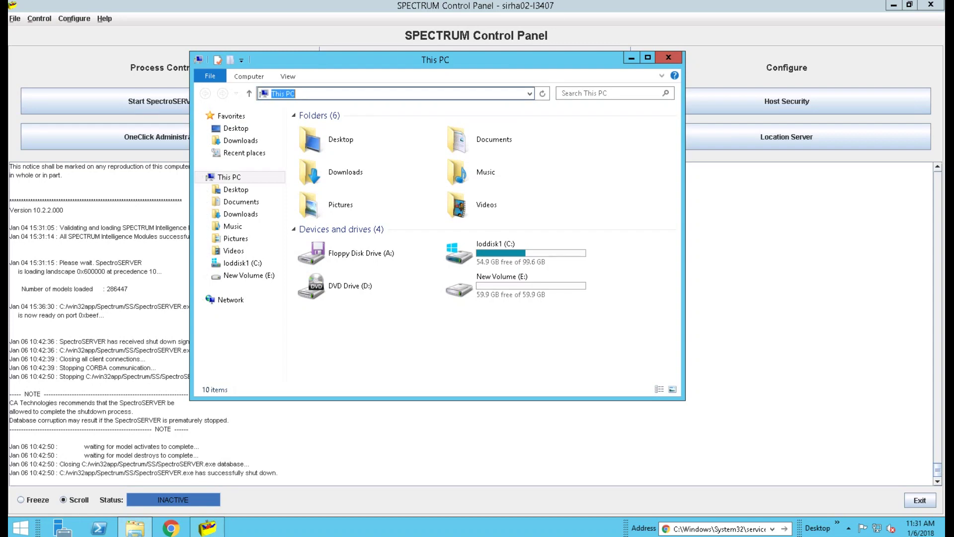
{"action": "type", "text": "%specroot%"}
{"action": "key", "text": "Return"}
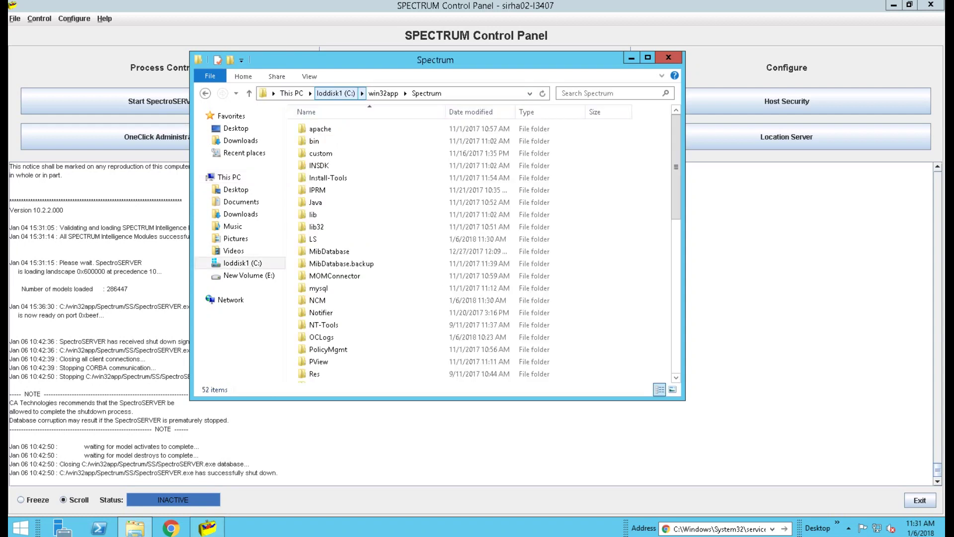
{"action": "left_click", "coordinate": [383, 93]}
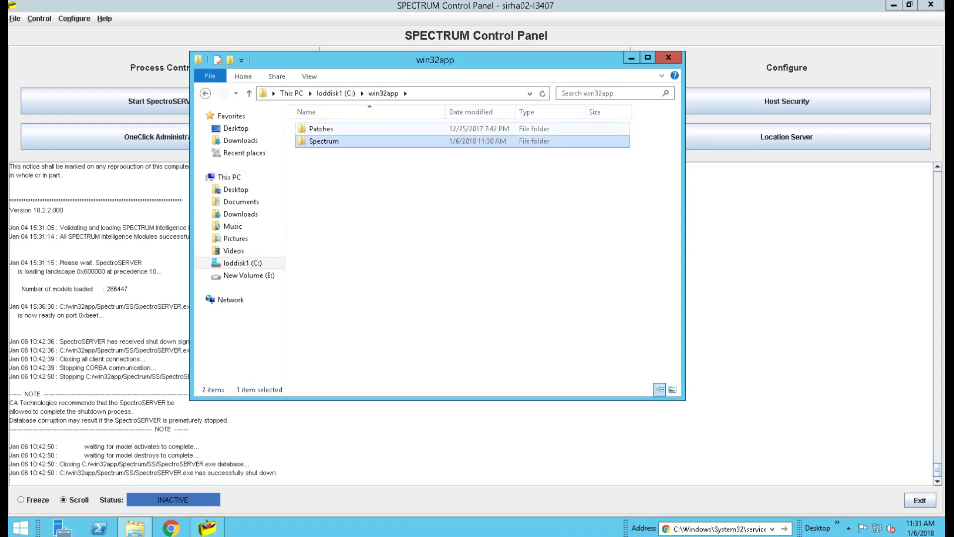
{"action": "double_click", "coordinate": [321, 129]}
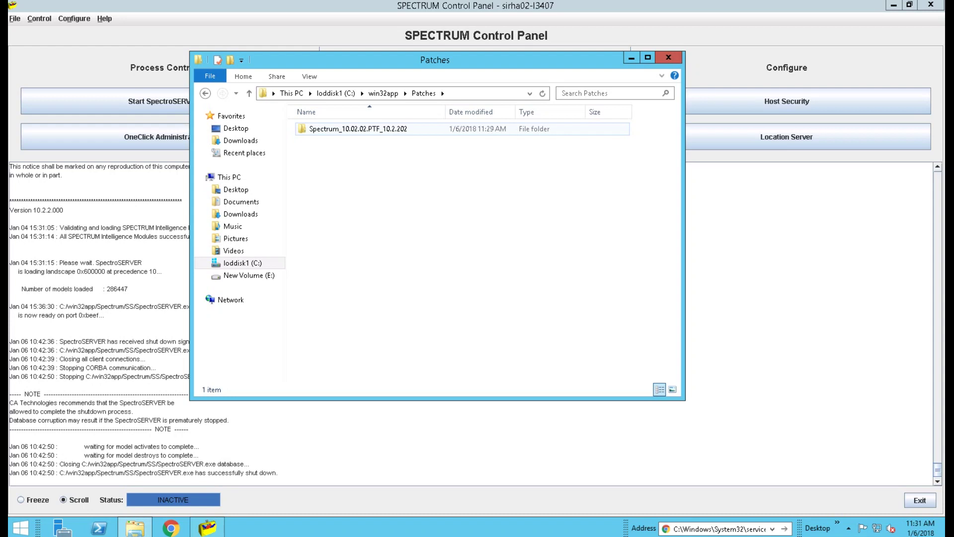
{"action": "key", "text": "Return"}
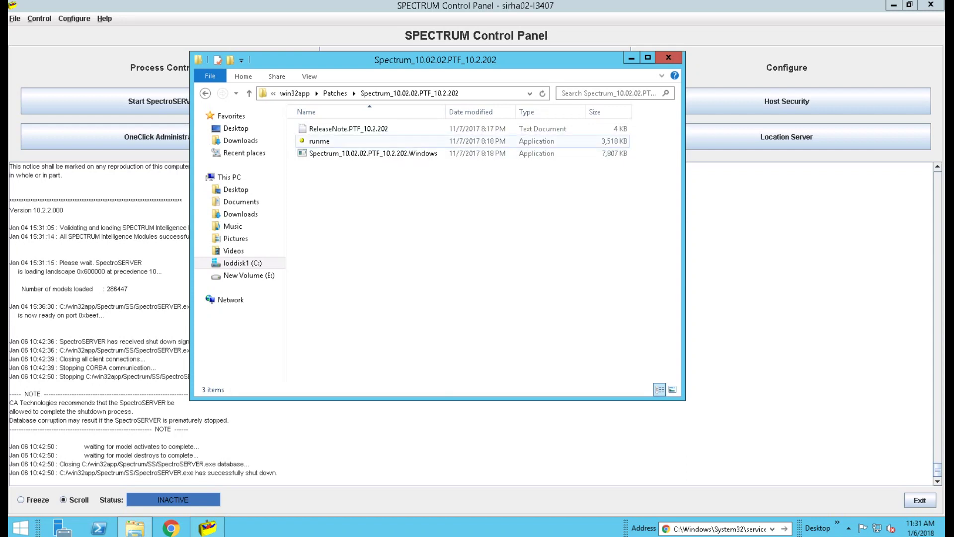
Step: Open the ReleaseNote.PTF_10.2.202 text file with WordPad
{"action": "right_click", "coordinate": [336, 131]}
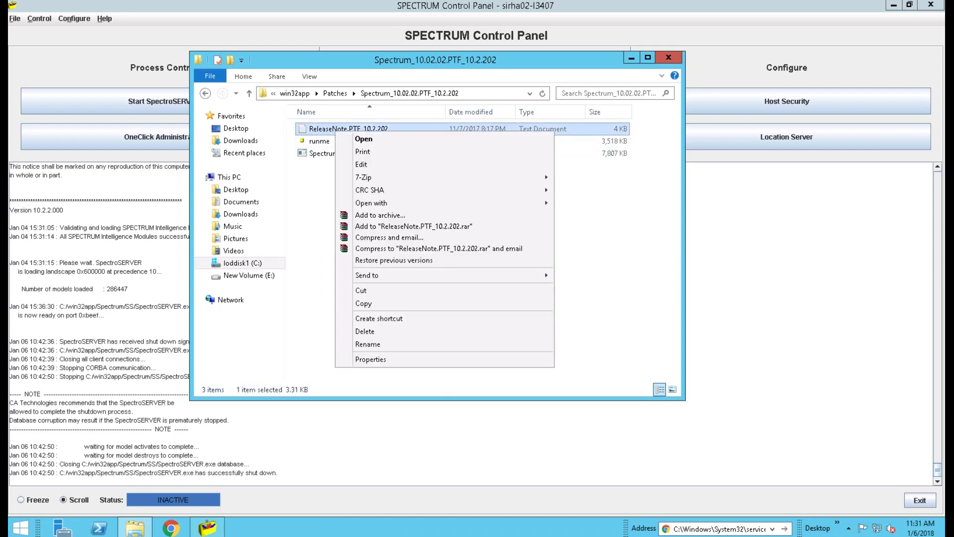
{"action": "mouse_move", "coordinate": [377, 177]}
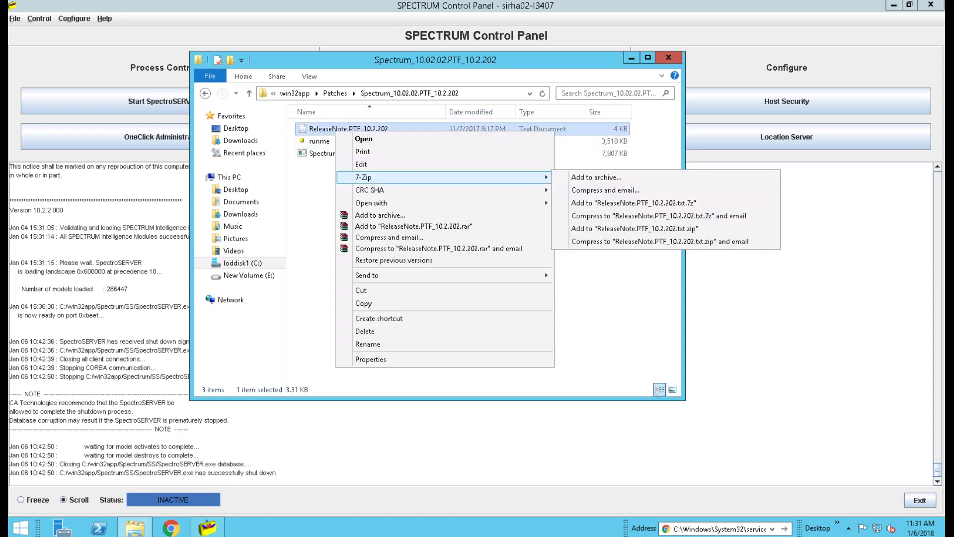
{"action": "mouse_move", "coordinate": [378, 203]}
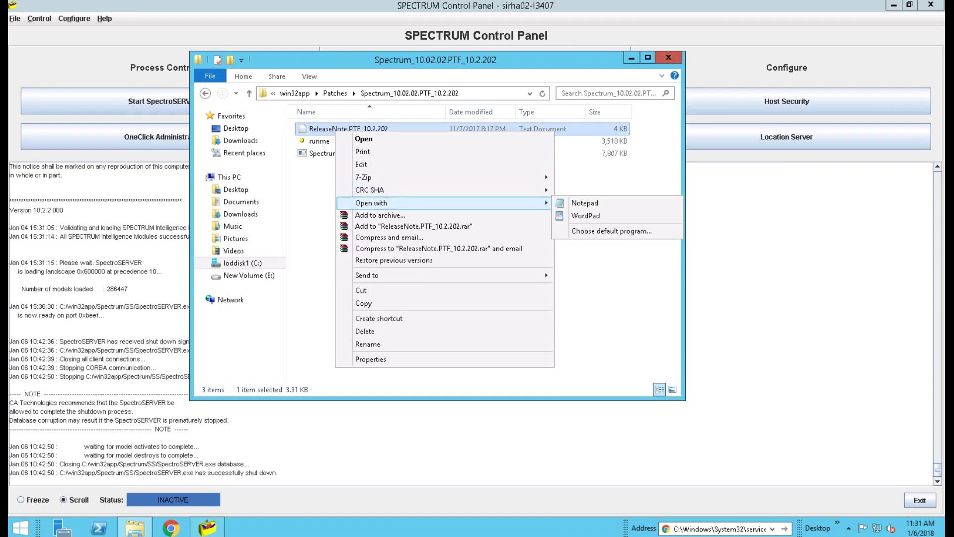
{"action": "left_click", "coordinate": [585, 216]}
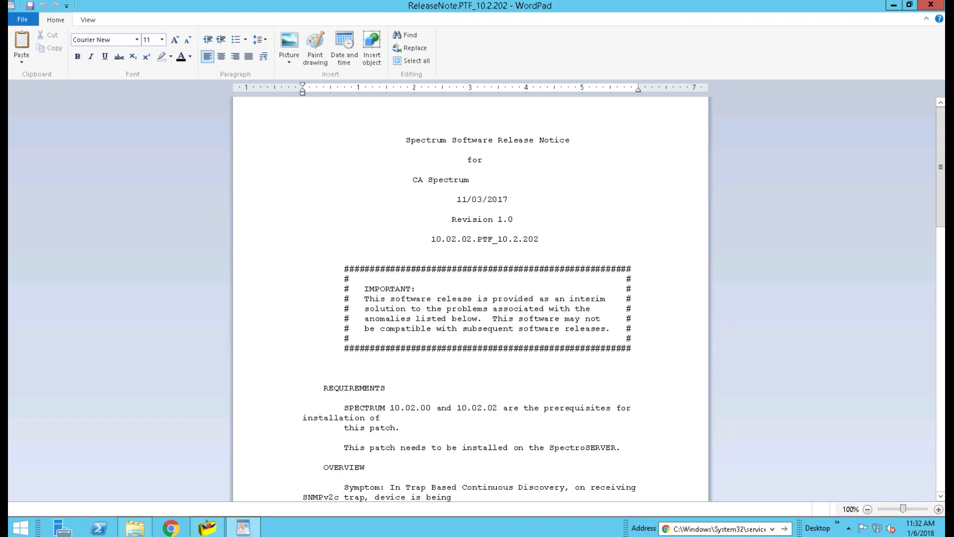
Step: Examine the patch's prerequisites, target server and symptom description in the release note's Requirements and Overview sections
{"action": "scroll", "coordinate": [303, 487], "scroll_direction": "down", "scroll_amount": 5}
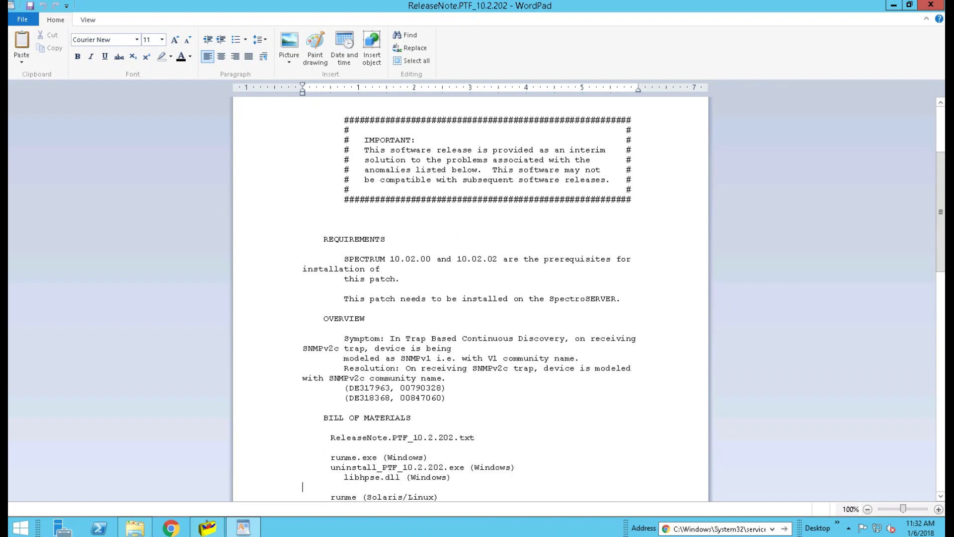
{"action": "left_click_drag", "start_coordinate": [345, 258], "coordinate": [504, 258]}
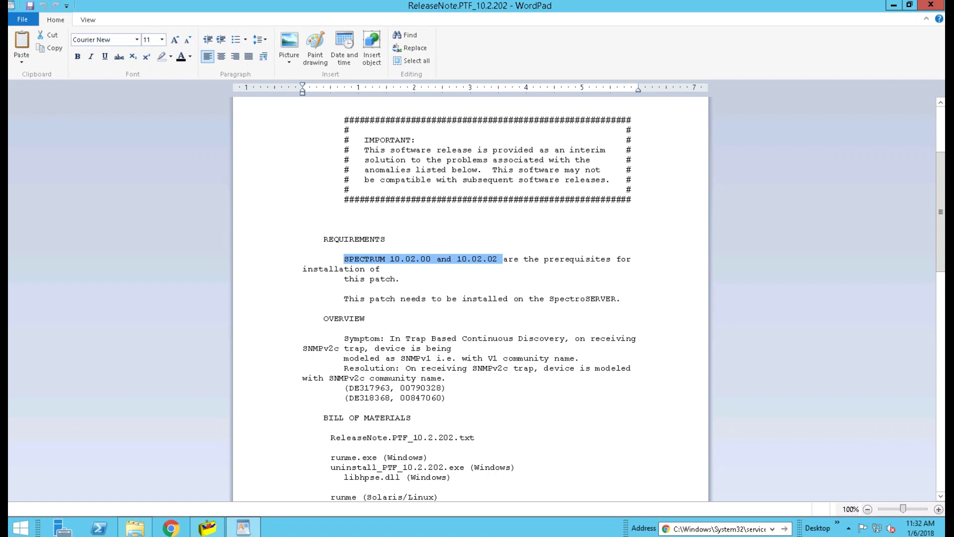
{"action": "double_click", "coordinate": [582, 298]}
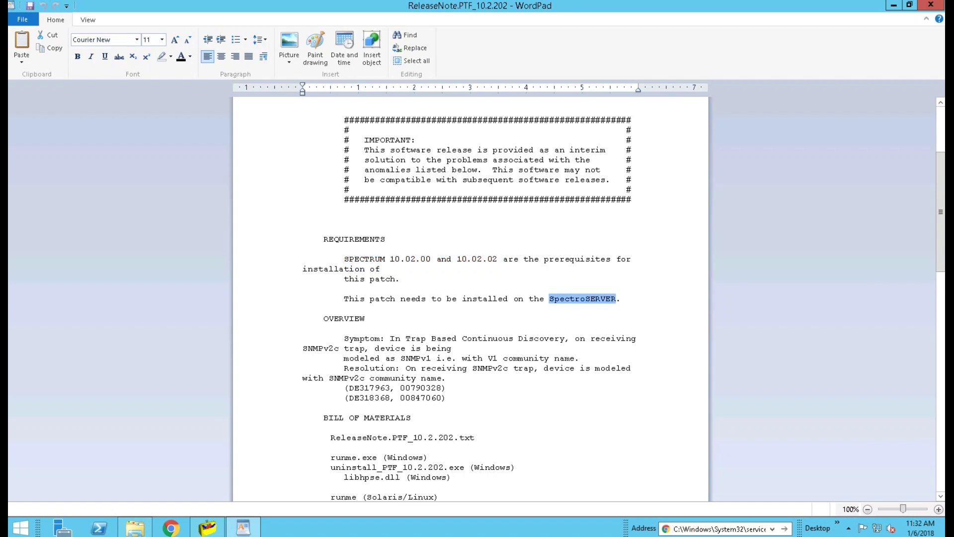
{"action": "left_click_drag", "start_coordinate": [343, 338], "coordinate": [436, 358]}
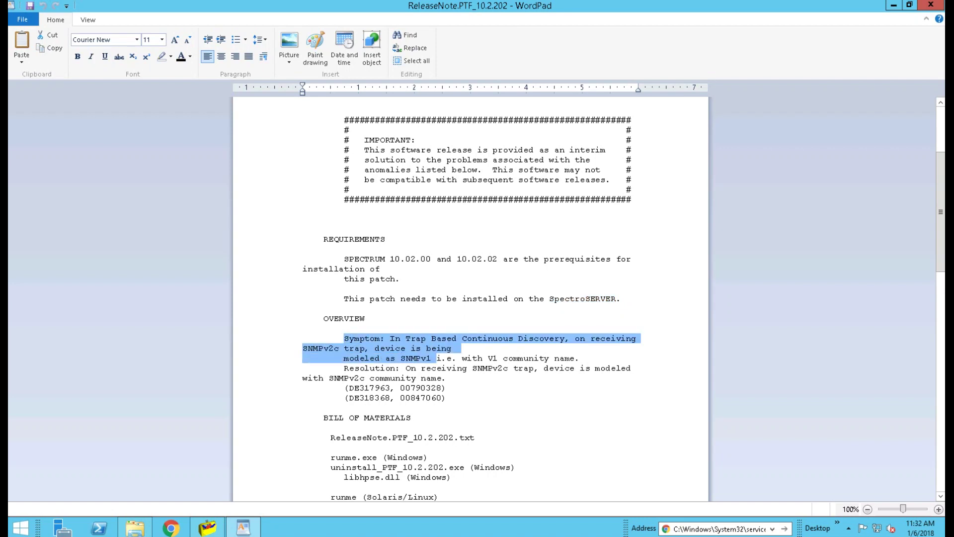
Step: Read through the release note's Bill of Materials and Installation Instructions, highlighting the word "Shutdown" in instruction 1
{"action": "key", "text": "Down"}
{"action": "key", "text": "Down"}
{"action": "key", "text": "Down"}
{"action": "key", "text": "Down"}
{"action": "key", "text": "Down"}
{"action": "key", "text": "Down"}
{"action": "key", "text": "Down"}
{"action": "key", "text": "Down"}
{"action": "key", "text": "Down"}
{"action": "key", "text": "Down"}
{"action": "key", "text": "Down"}
{"action": "key", "text": "Down"}
{"action": "key", "text": "Down"}
{"action": "key", "text": "Down"}
{"action": "key", "text": "Down"}
{"action": "key", "text": "Down"}
{"action": "key", "text": "Down"}
{"action": "key", "text": "Down"}
{"action": "key", "text": "Down"}
{"action": "key", "text": "Down"}
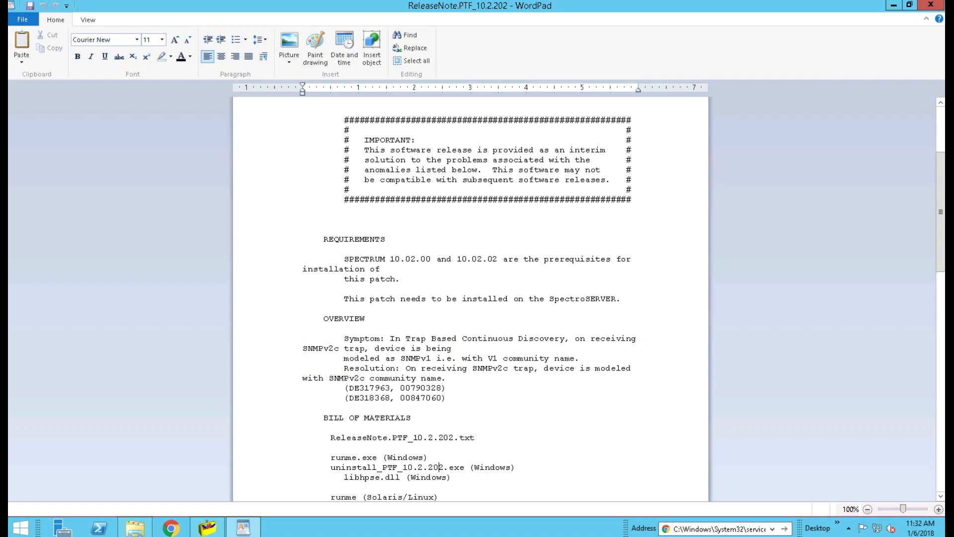
{"action": "key", "text": "Down"}
{"action": "key", "text": "Down"}
{"action": "key", "text": "Down"}
{"action": "key", "text": "Down"}
{"action": "key", "text": "Down"}
{"action": "key", "text": "Down"}
{"action": "key", "text": "Down"}
{"action": "key", "text": "Down"}
{"action": "key", "text": "Down"}
{"action": "key", "text": "Down"}
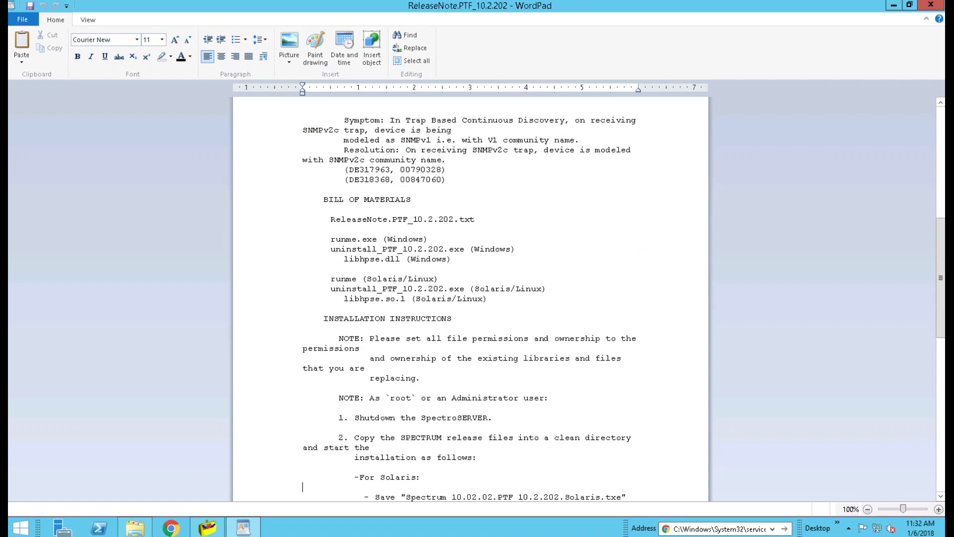
{"action": "double_click", "coordinate": [376, 378]}
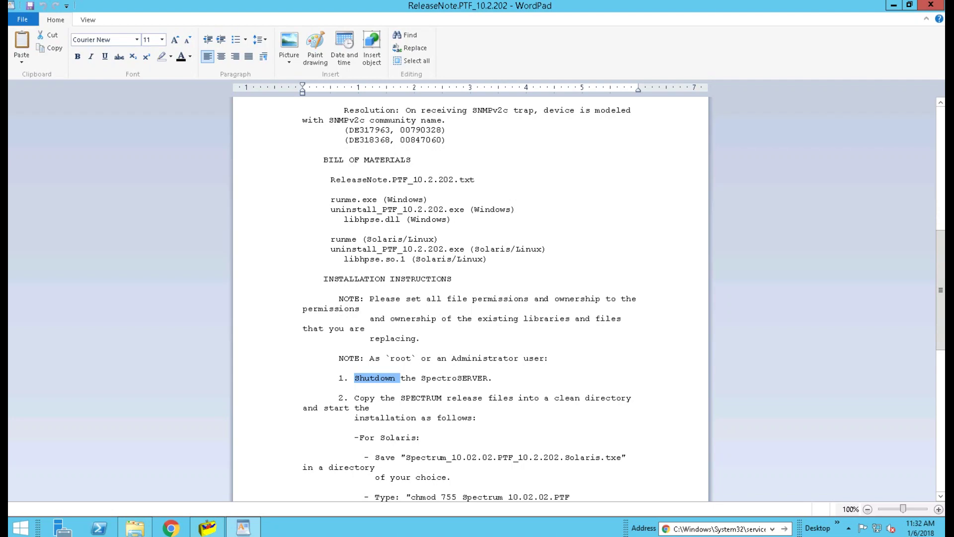
Step: Switch to the SPECTRUM Control Panel and check the SpectroSERVER's status
{"action": "key", "text": "alt+Tab"}
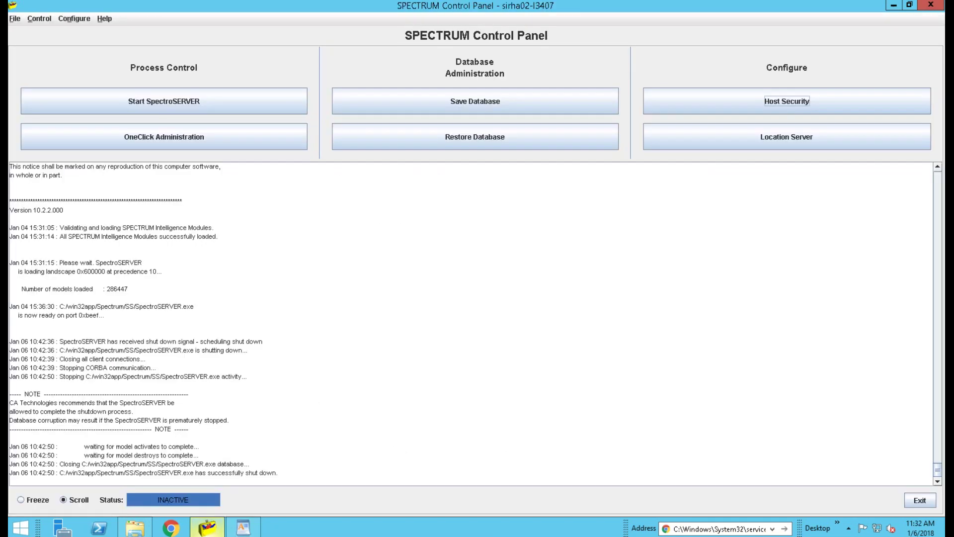
{"action": "key", "text": "space"}
{"action": "key", "text": "shift+Tab"}
{"action": "key", "text": "shift+Tab"}
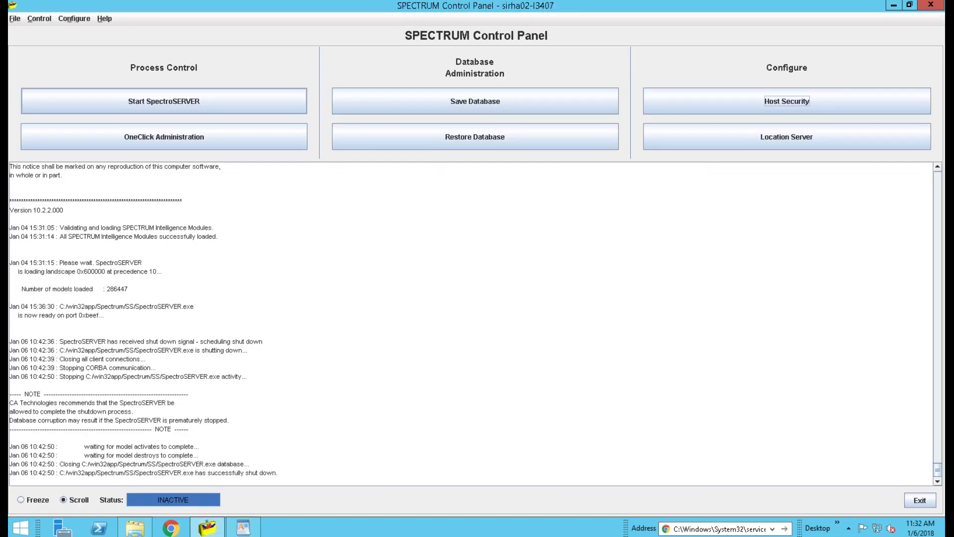
{"action": "key", "text": "space"}
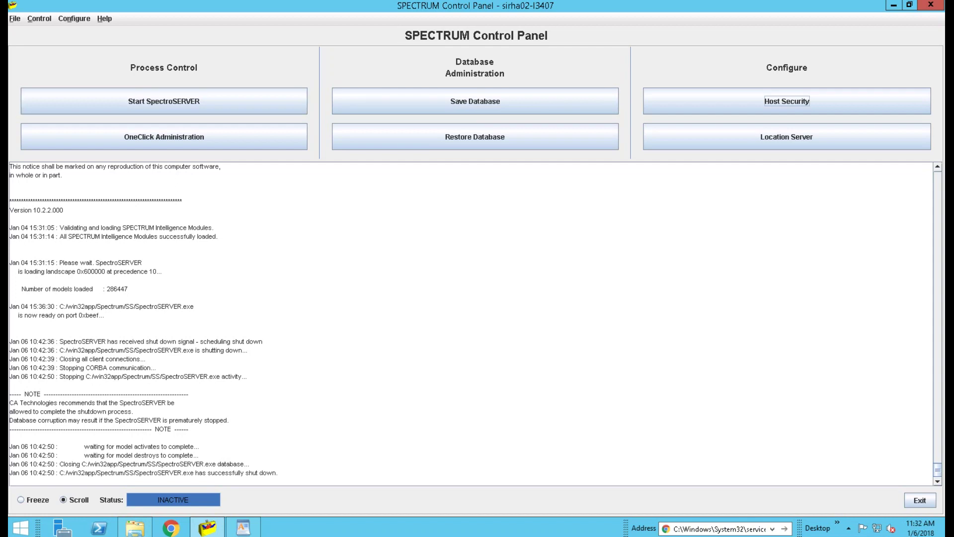
Step: Launch a Windows command prompt with cmd and start a bash login shell using "bash -l"
{"action": "left_click", "coordinate": [719, 528]}
{"action": "type", "text": "c"}
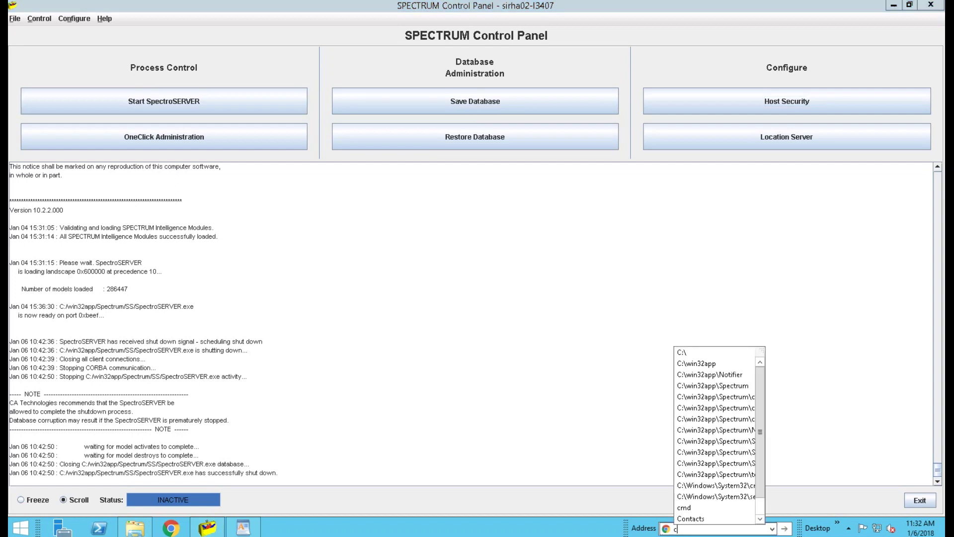
{"action": "type", "text": "md"}
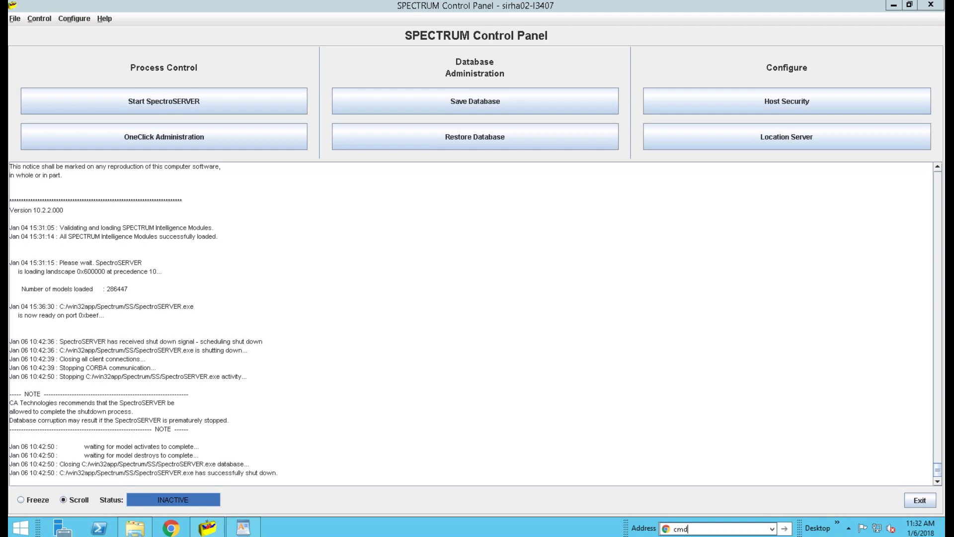
{"action": "key", "text": "Return"}
{"action": "type", "text": "a"}
{"action": "key", "text": "BackSpace"}
{"action": "type", "text": "bash -l"}
{"action": "key", "text": "Return"}
Step: Change to the lib/SDPM directory and stop the SPECTRUM Process Daemon with "./processd.pl stop"
{"action": "type", "text": "cd "}
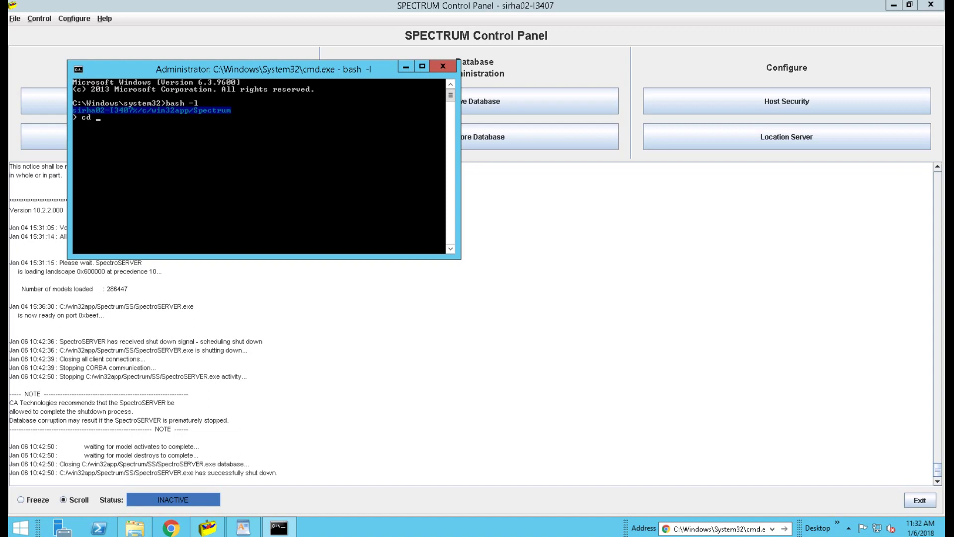
{"action": "type", "text": "lib/SDP"}
{"action": "key", "text": "Tab"}
{"action": "key", "text": "Return"}
{"action": "type", "text": "./pr"}
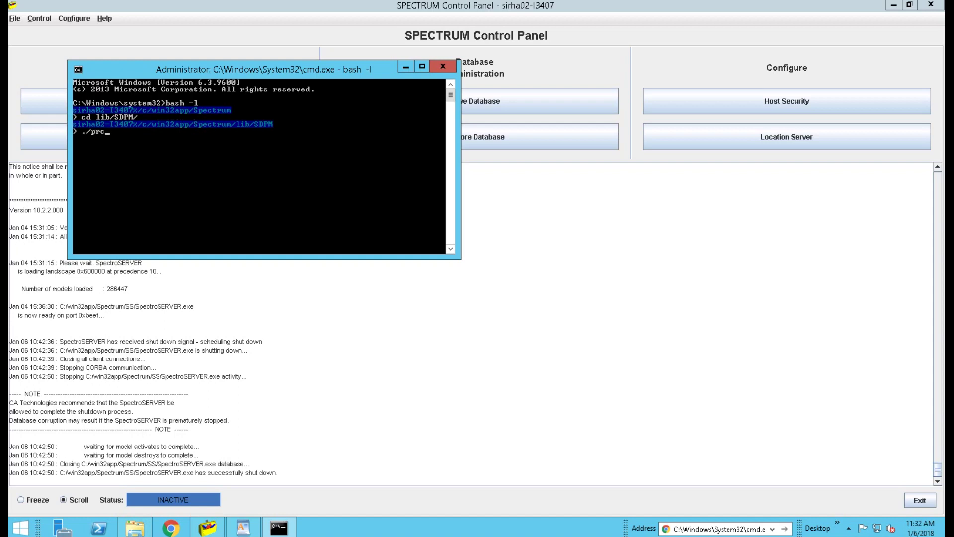
{"action": "type", "text": "ocessd.pl stop"}
Step: Open the Windows services list with services.msc and check the status of SPECTRUM Process Daemon
{"action": "left_click", "coordinate": [719, 529]}
{"action": "type", "text": "services.msc"}
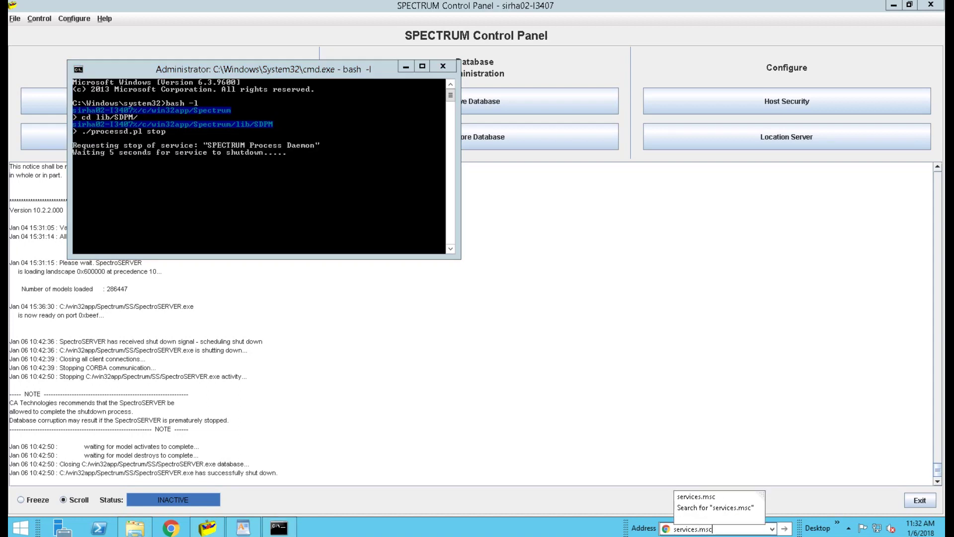
{"action": "key", "text": "Return"}
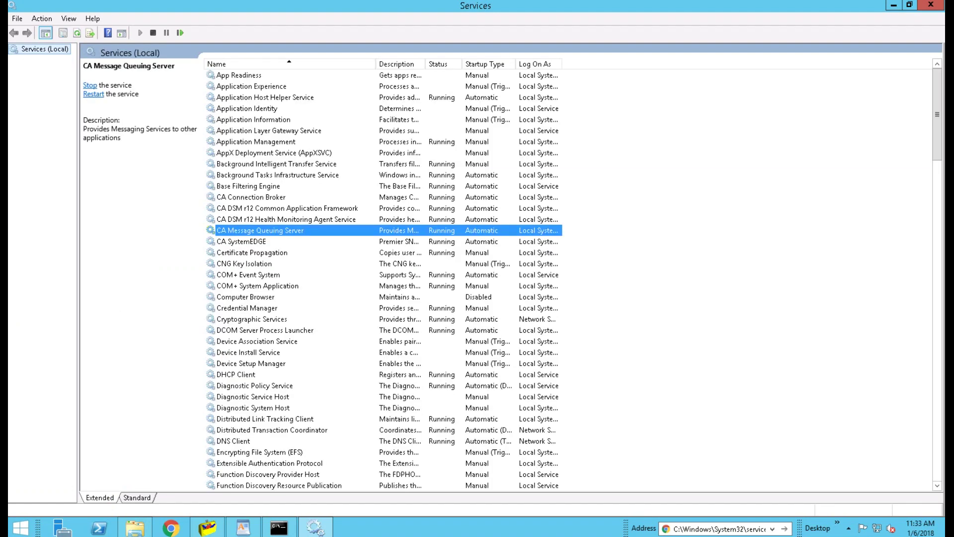
{"action": "key", "text": "s"}
{"action": "left_click", "coordinate": [260, 230]}
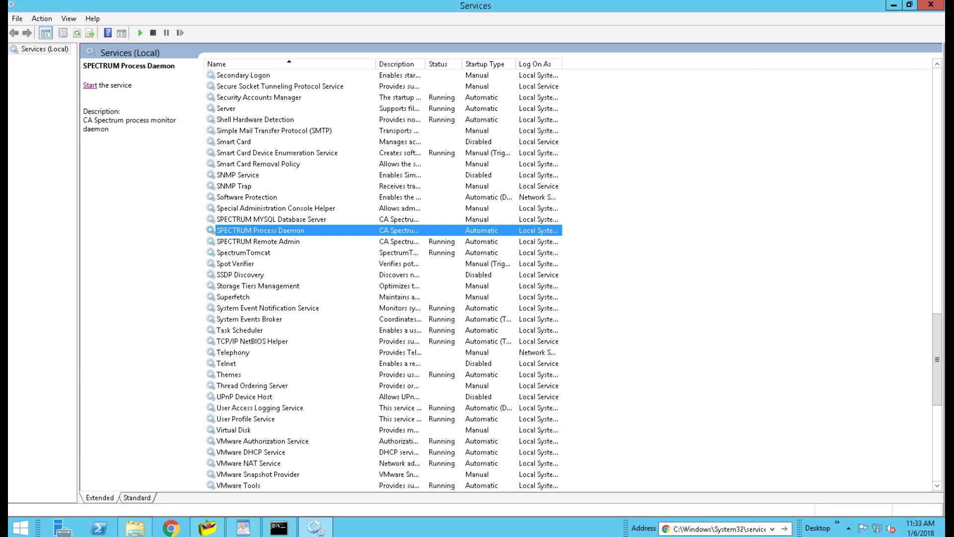
Step: Return to the bash window over the SPECTRUM Control Panel and move it clear of the server log
{"action": "key", "text": "alt+Tab"}
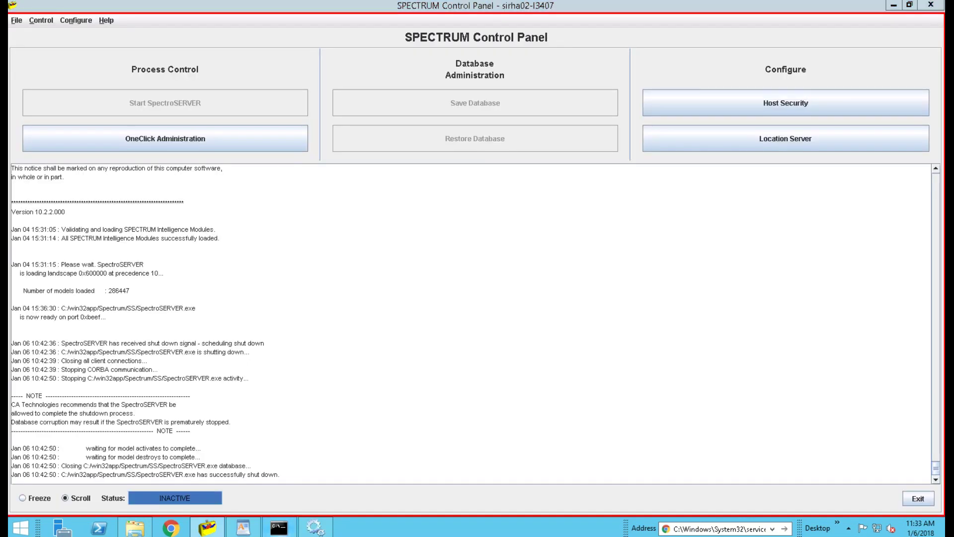
{"action": "key", "text": "alt+Tab"}
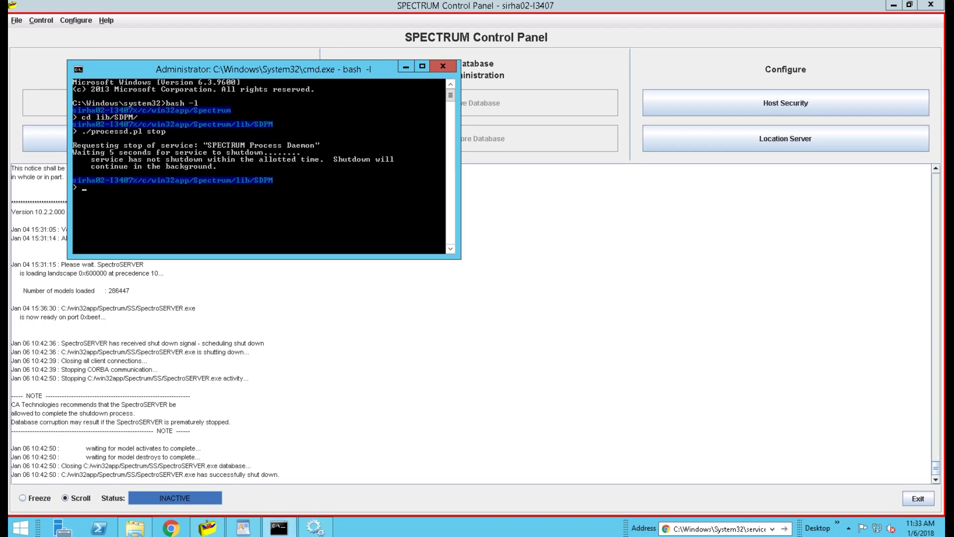
{"action": "left_click_drag", "start_coordinate": [263, 69], "coordinate": [557, 108]}
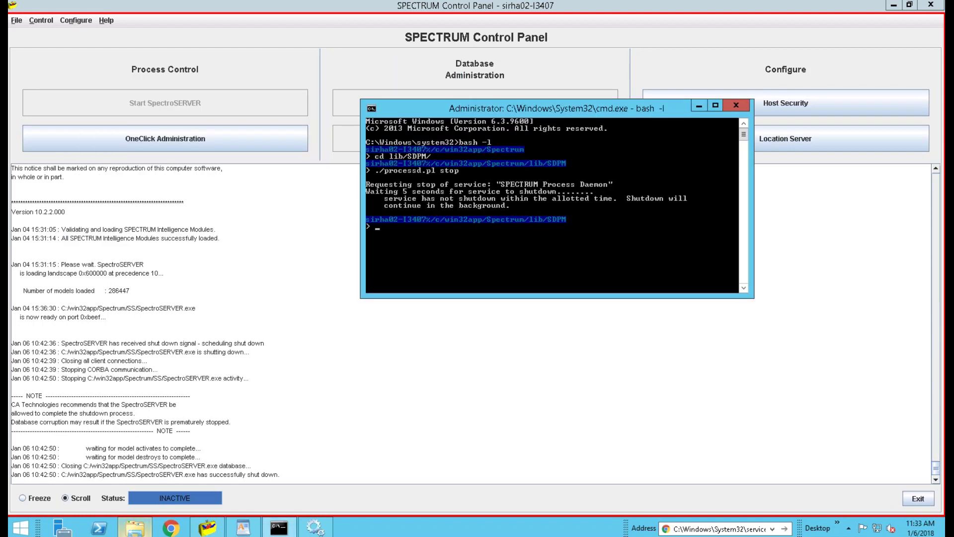
Step: Return to the patch folder and bring up the ReleaseNote.PTF_10.2.202 installation instructions again
{"action": "left_click", "coordinate": [135, 528]}
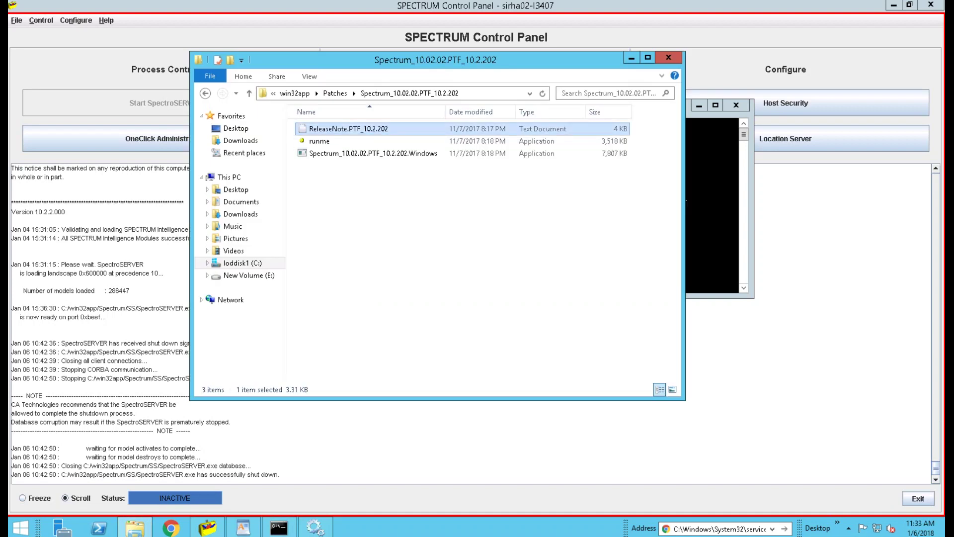
{"action": "key", "text": "Return"}
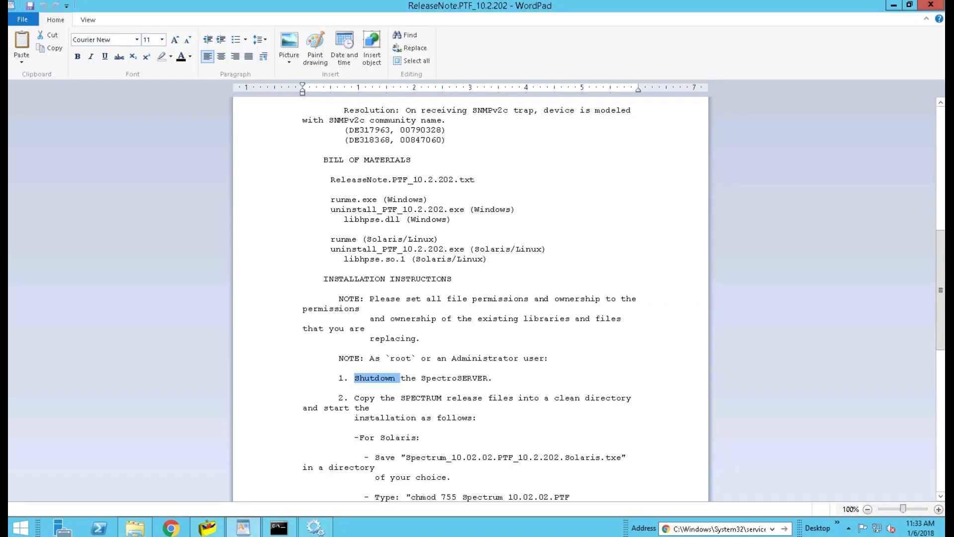
Step: Examine the release note's Windows installation instructions and highlight the patch executable command for the bash shell
{"action": "key", "text": "Down"}
{"action": "key", "text": "Down"}
{"action": "key", "text": "Down"}
{"action": "key", "text": "Down"}
{"action": "key", "text": "Down"}
{"action": "key", "text": "Down"}
{"action": "key", "text": "Down"}
{"action": "key", "text": "Down"}
{"action": "key", "text": "Down"}
{"action": "key", "text": "Down"}
{"action": "key", "text": "Down"}
{"action": "key", "text": "Down"}
{"action": "key", "text": "Down"}
{"action": "key", "text": "Down"}
{"action": "key", "text": "Down"}
{"action": "key", "text": "Down"}
{"action": "key", "text": "Down"}
{"action": "key", "text": "Down"}
{"action": "key", "text": "Down"}
{"action": "key", "text": "Down"}
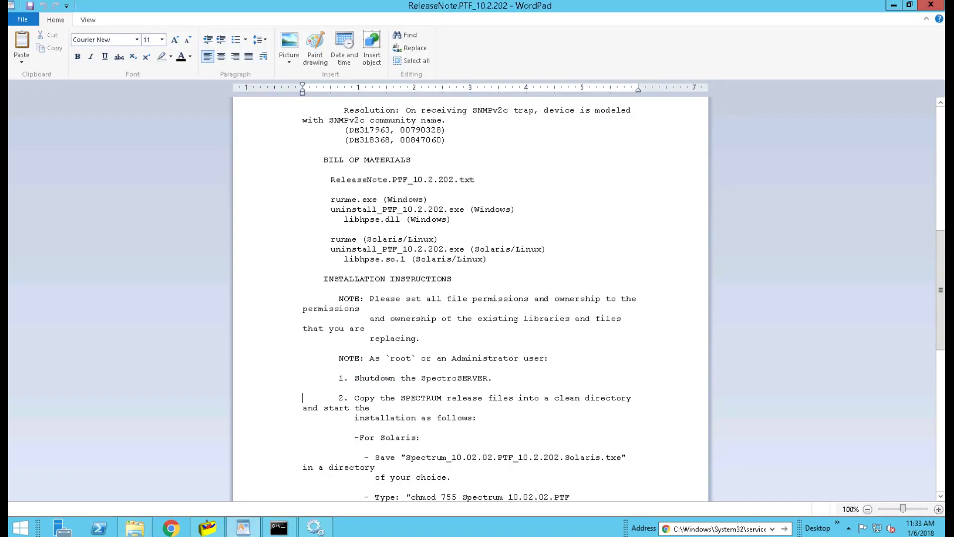
{"action": "key", "text": "Down"}
{"action": "key", "text": "Down"}
{"action": "key", "text": "Down"}
{"action": "key", "text": "Down"}
{"action": "key", "text": "Down"}
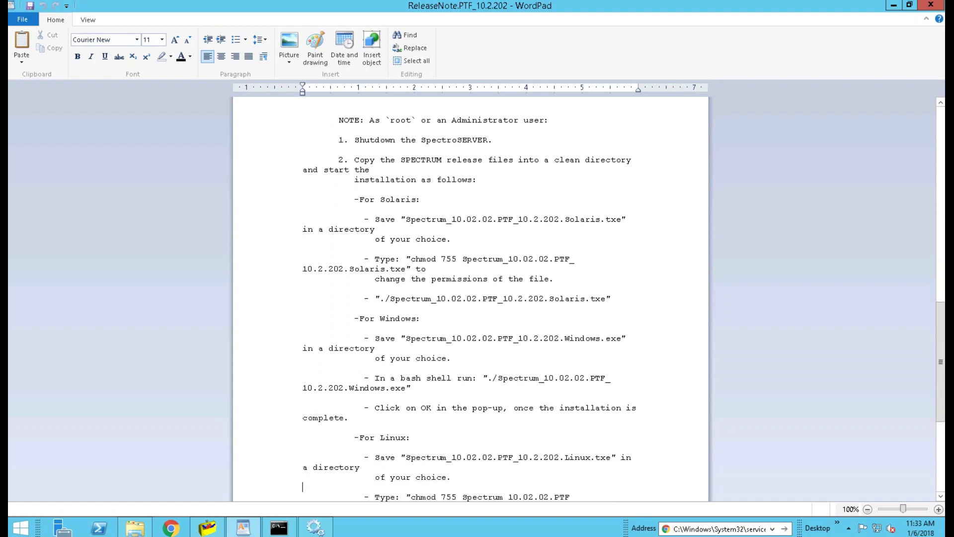
{"action": "left_click_drag", "start_coordinate": [488, 378], "coordinate": [416, 388]}
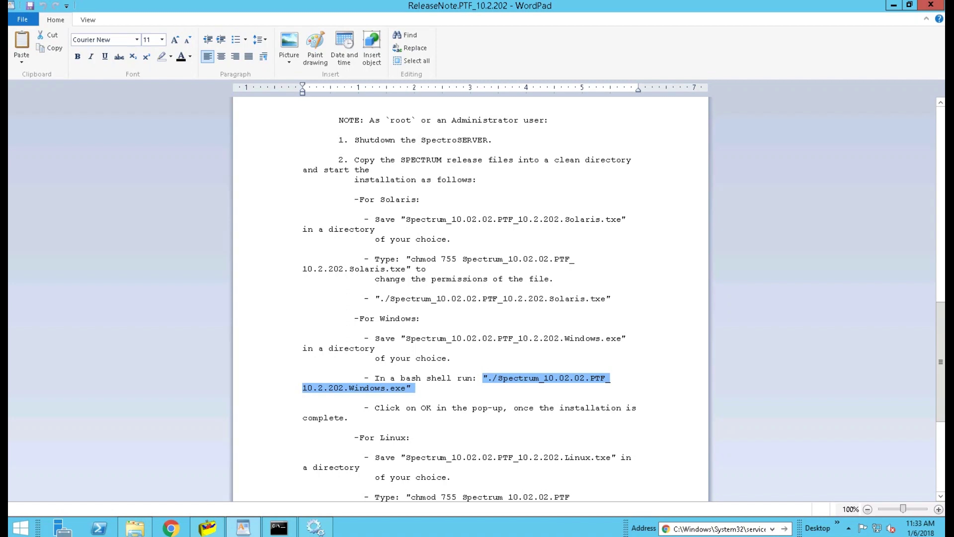
Step: Switch to the bash window and change to the ../../../Patches/Spectrum_10.02.02.PTF_10.2.202/ directory
{"action": "left_click", "coordinate": [279, 528]}
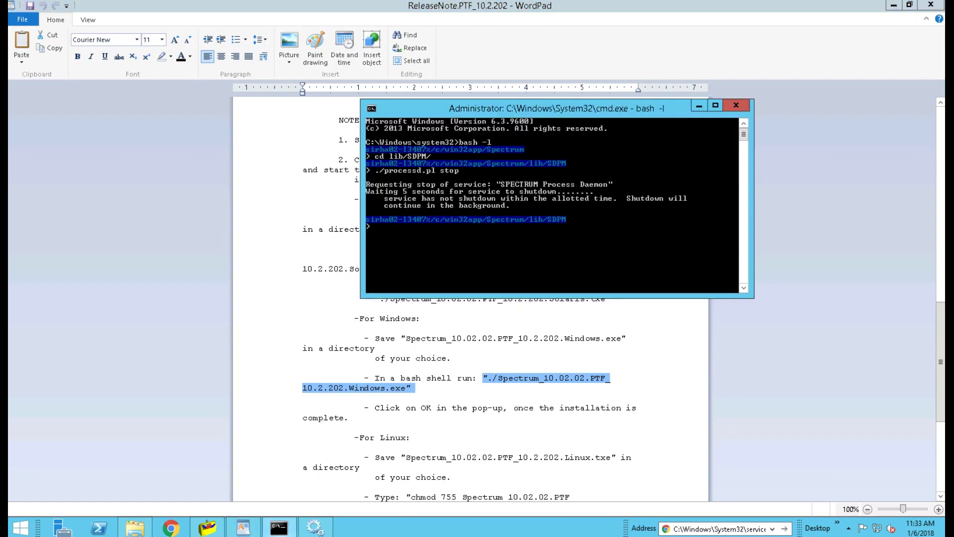
{"action": "type", "text": "cd ../../../Patches/Sp"}
{"action": "key", "text": "Tab"}
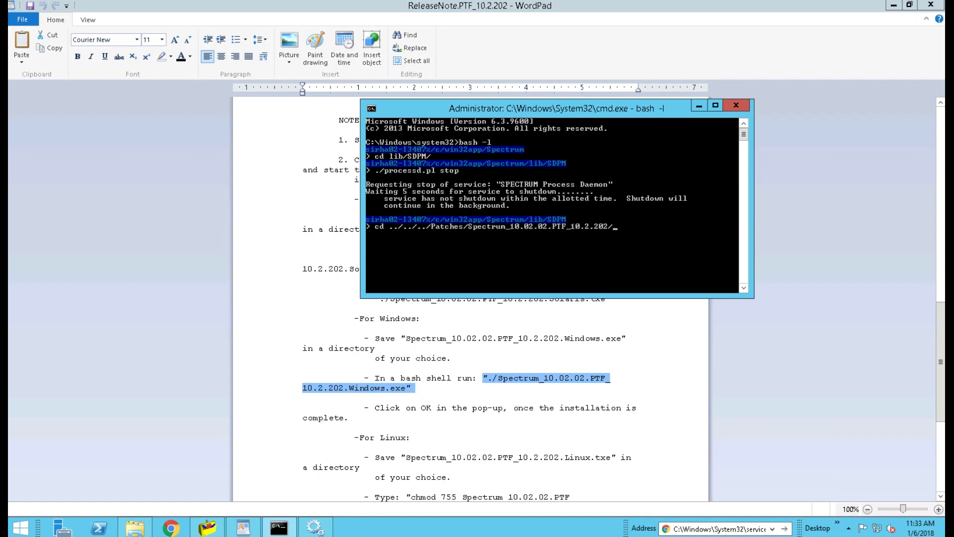
{"action": "key", "text": "Return"}
Step: Install the patch by running "./Spectrum_10.02.02.PTF_10.2.202.Windows.exe" and acknowledge the Patch Install dialog
{"action": "type", "text": "./SP"}
{"action": "key", "text": "BackSpace"}
{"action": "type", "text": "pe"}
{"action": "key", "text": "Tab"}
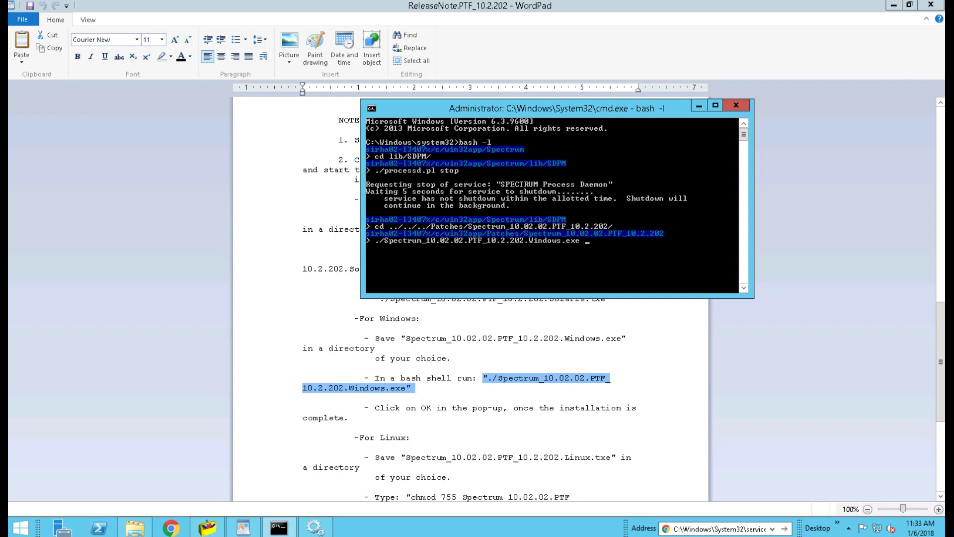
{"action": "key", "text": "Return"}
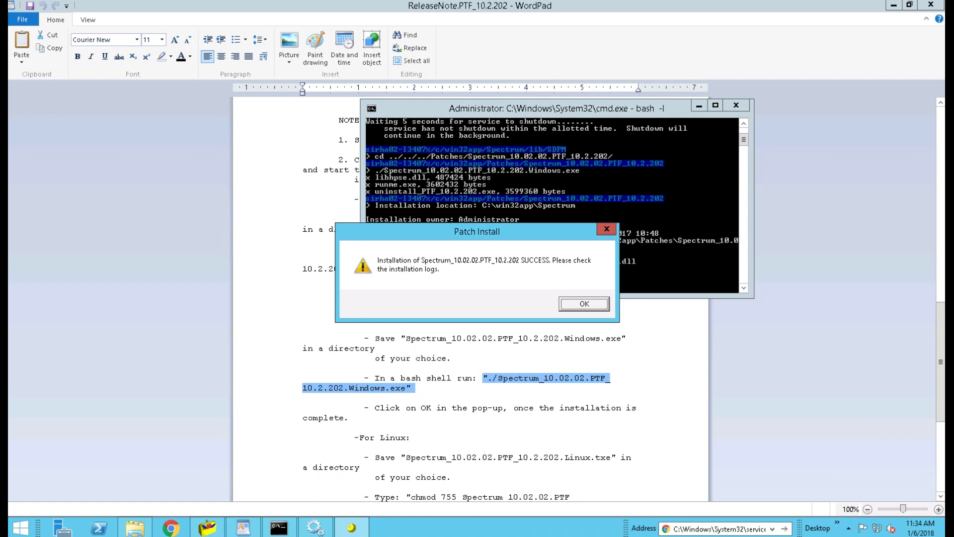
{"action": "key", "text": "Return"}
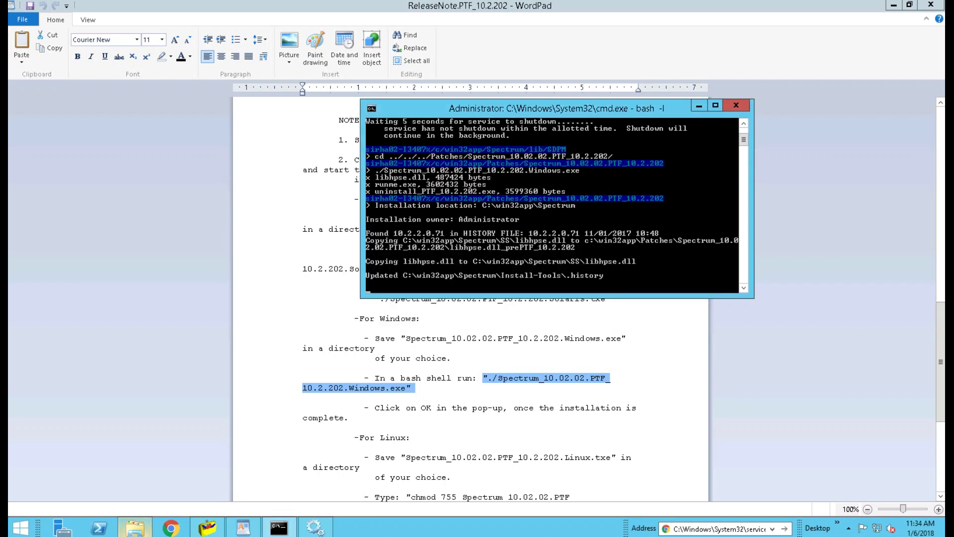
Step: Open the install_PTF_10.2.202 log from the patch folder, examine its history and file copy entries, and close it
{"action": "left_click", "coordinate": [135, 527]}
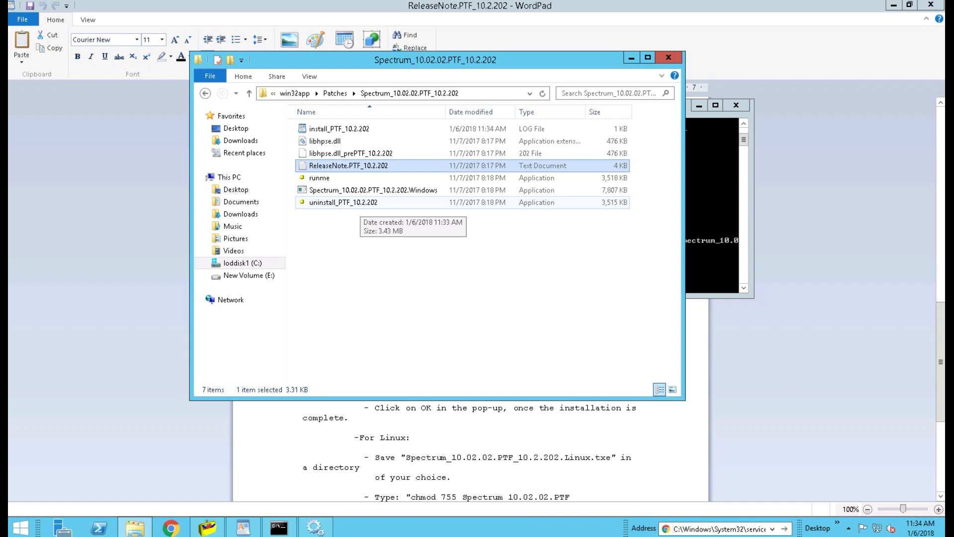
{"action": "left_click", "coordinate": [347, 129]}
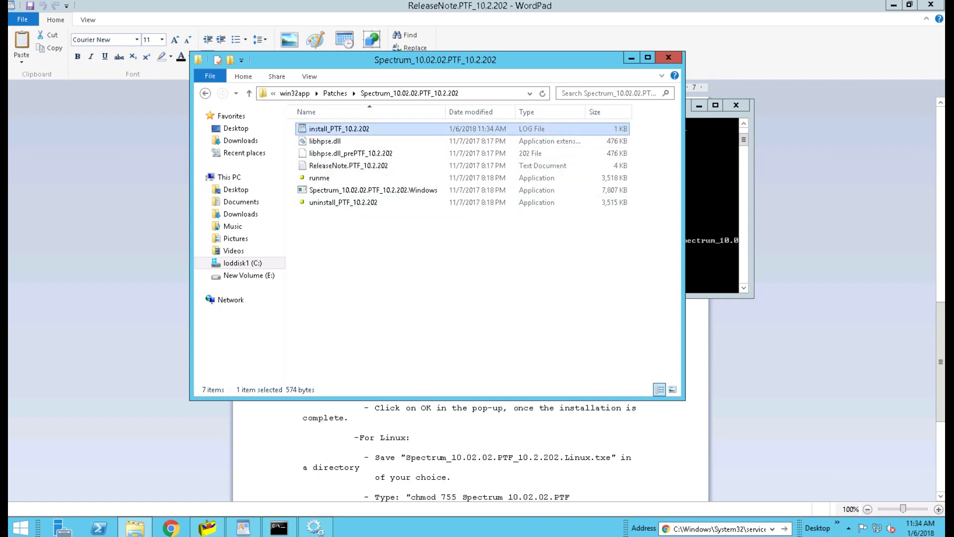
{"action": "key", "text": "Return"}
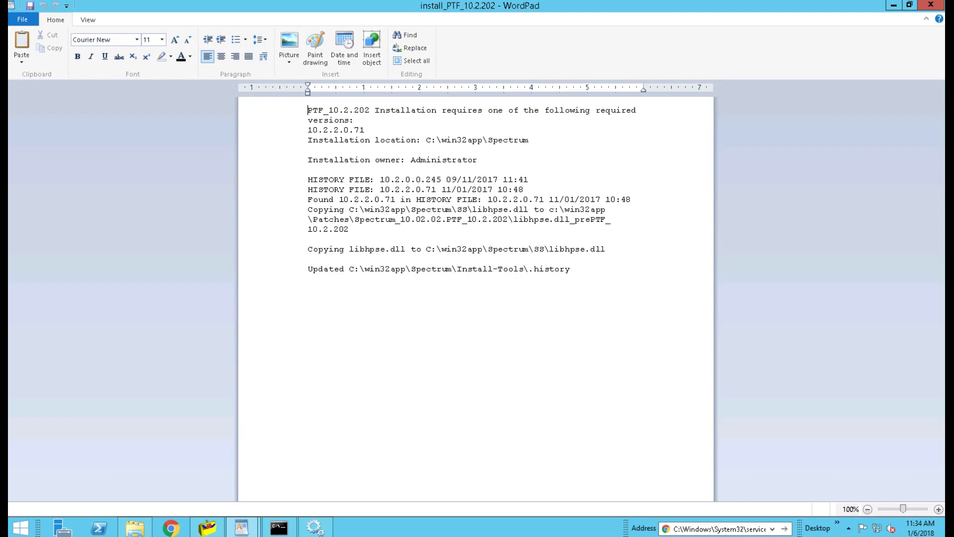
{"action": "left_click_drag", "start_coordinate": [308, 180], "coordinate": [585, 248]}
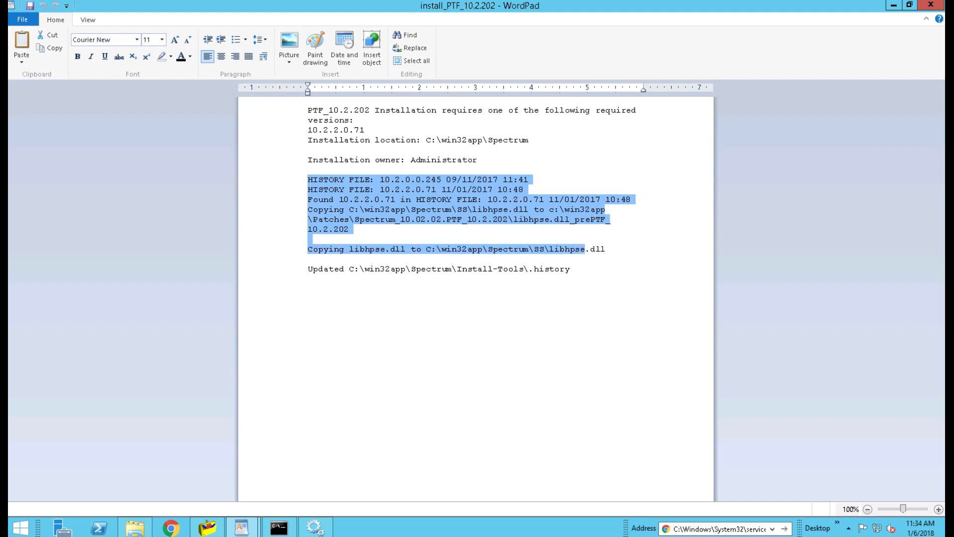
{"action": "double_click", "coordinate": [552, 269]}
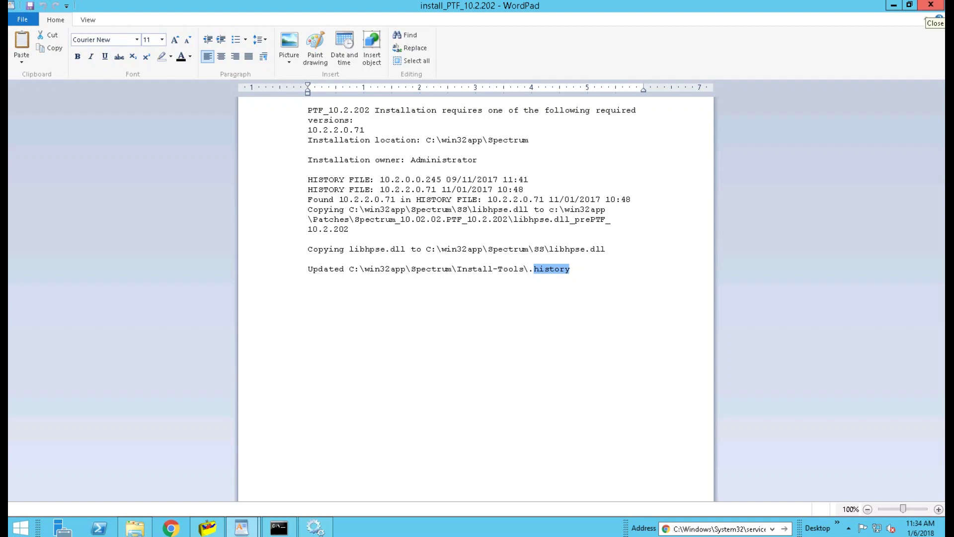
{"action": "left_click", "coordinate": [931, 5]}
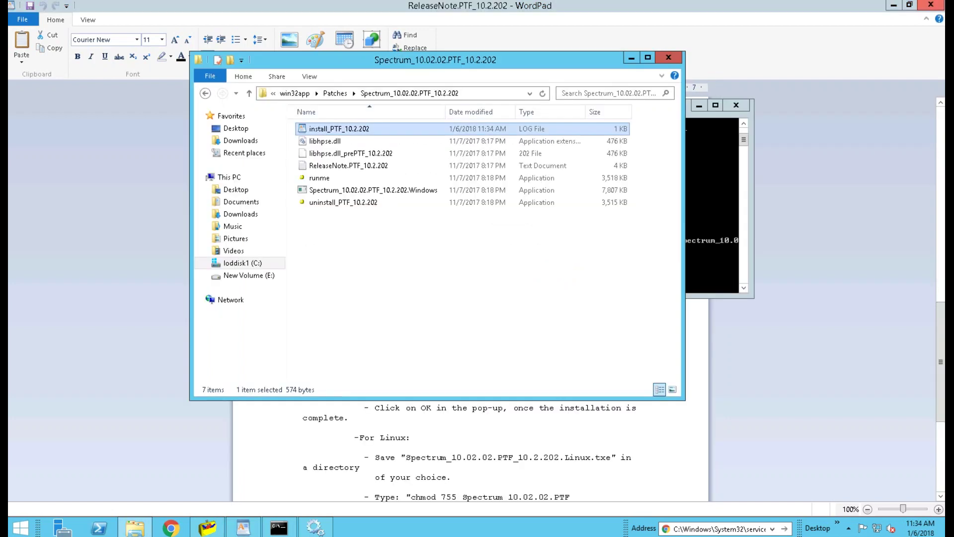
Step: Go to the win32app\Spectrum\Install-Tools folder and locate the .history file
{"action": "left_click", "coordinate": [294, 93]}
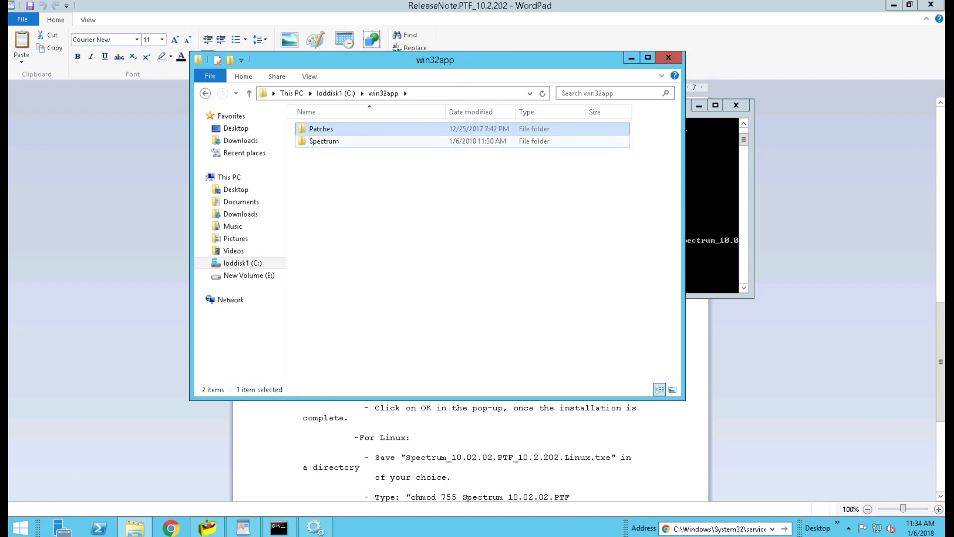
{"action": "double_click", "coordinate": [324, 141]}
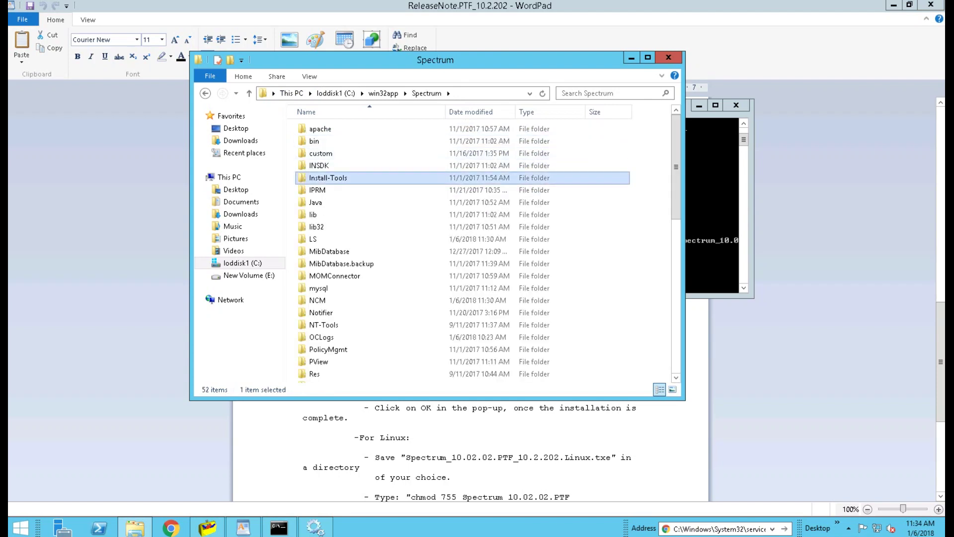
{"action": "double_click", "coordinate": [328, 178]}
{"action": "left_click", "coordinate": [328, 260]}
{"action": "key", "text": "Down"}
{"action": "key", "text": "Down"}
{"action": "key", "text": "Down"}
{"action": "key", "text": "Down"}
{"action": "key", "text": "Down"}
{"action": "key", "text": "Down"}
{"action": "key", "text": "Down"}
{"action": "key", "text": "Down"}
{"action": "key", "text": "Down"}
{"action": "key", "text": "Down"}
{"action": "key", "text": "Down"}
{"action": "key", "text": "Down"}
{"action": "key", "text": "Down"}
{"action": "key", "text": "Down"}
{"action": "key", "text": "Down"}
{"action": "key", "text": "Down"}
{"action": "key", "text": "Down"}
{"action": "key", "text": "period"}
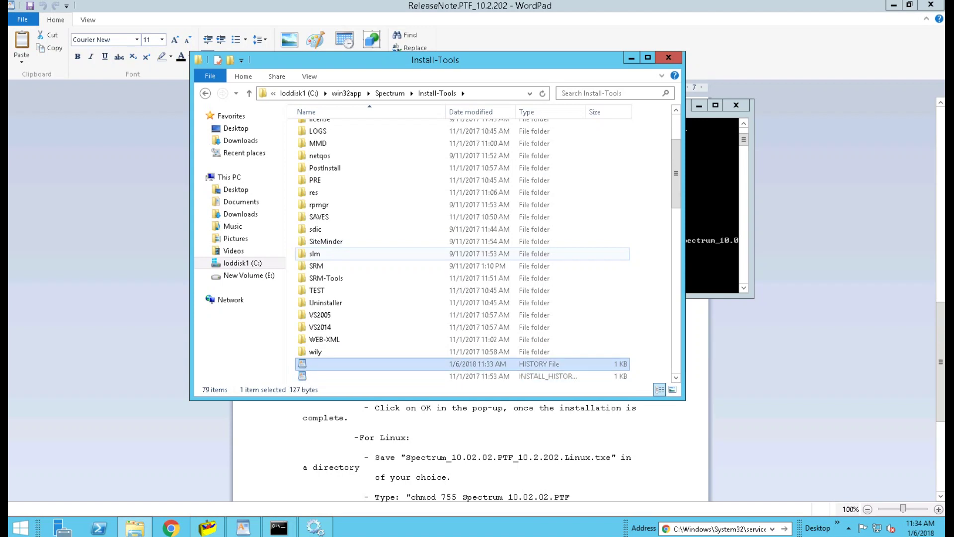
Step: Open the .history file, check the entry for Spectrum_10.02.02.PTF_10.2.202, and close the file
{"action": "key", "text": "Return"}
{"action": "left_click_drag", "start_coordinate": [308, 130], "coordinate": [465, 131]}
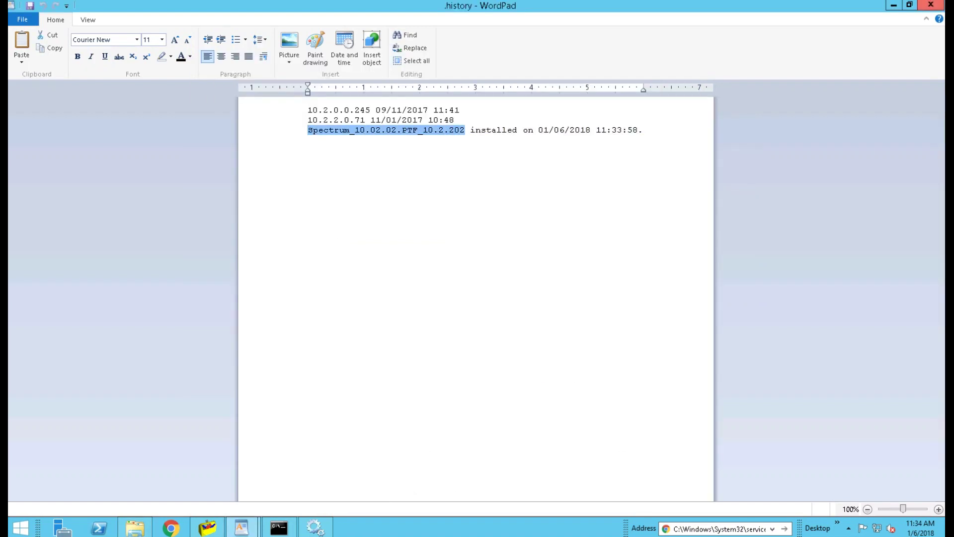
{"action": "key", "text": "alt+F4"}
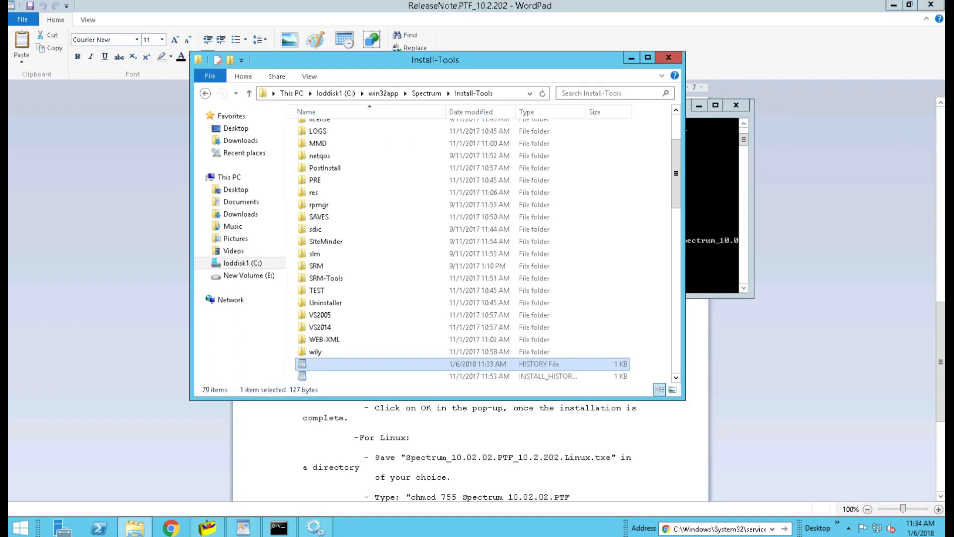
Step: Return to the ReleaseNote.PTF_10.2.202 document and examine its post installation instructions
{"action": "key", "text": "alt+Tab"}
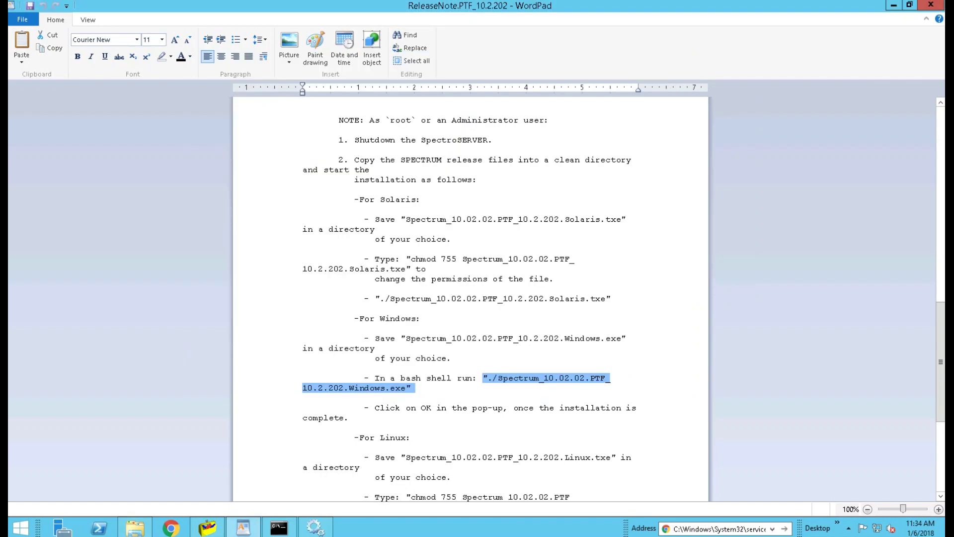
{"action": "key", "text": "Down"}
{"action": "key", "text": "Down"}
{"action": "key", "text": "Down"}
{"action": "key", "text": "Down"}
{"action": "key", "text": "Down"}
{"action": "scroll", "coordinate": [416, 476], "scroll_direction": "down", "scroll_amount": 4}
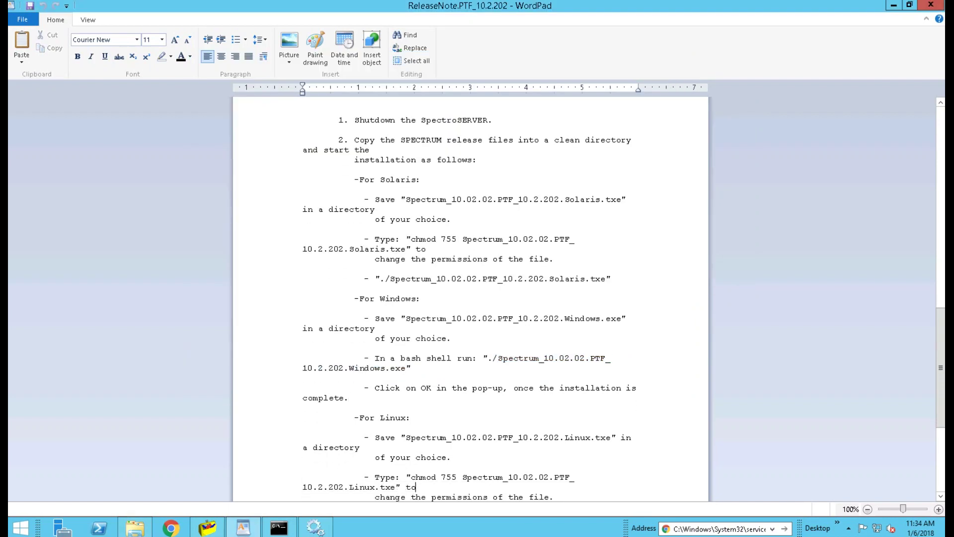
{"action": "scroll", "coordinate": [416, 487], "scroll_direction": "down", "scroll_amount": 1}
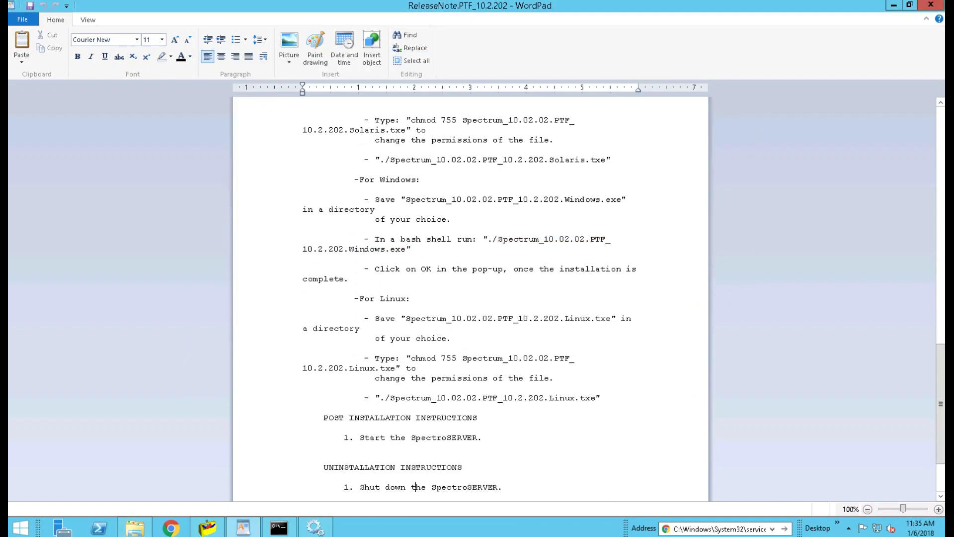
{"action": "left_click_drag", "start_coordinate": [482, 437], "coordinate": [360, 438]}
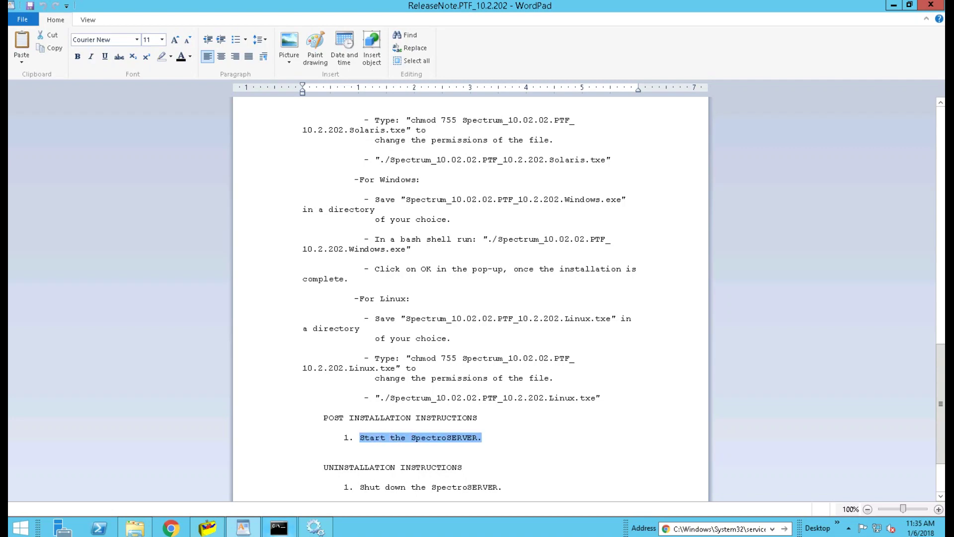
Step: In the bash window, return to the lib/SDPM directory with "cd -" and start the SPECTRUM Process Daemon with "./processd.pl start"
{"action": "left_click", "coordinate": [207, 528]}
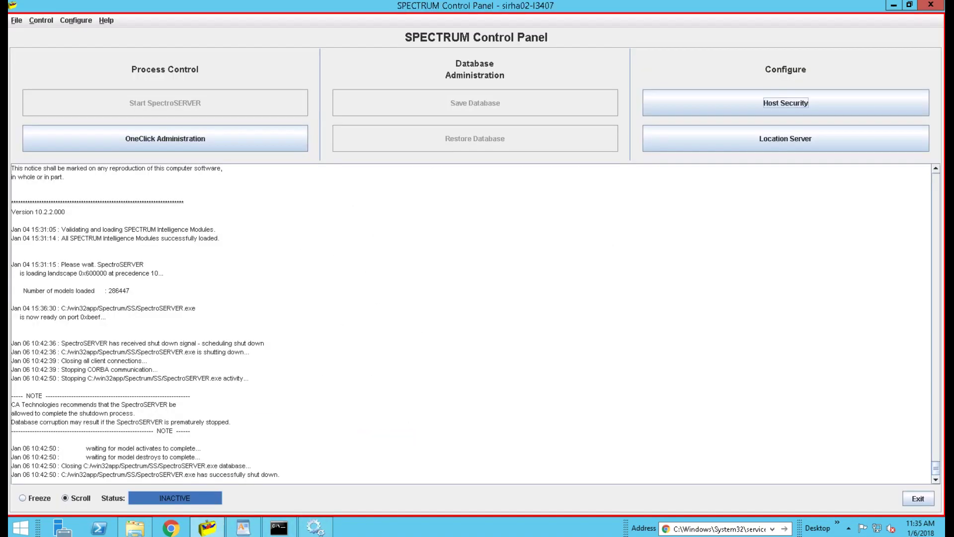
{"action": "left_click", "coordinate": [278, 528]}
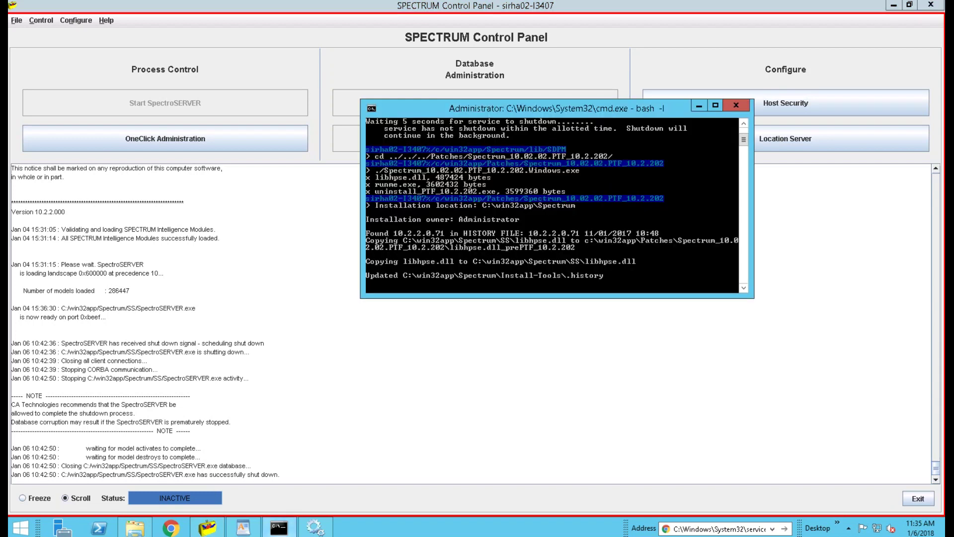
{"action": "key", "text": "Return"}
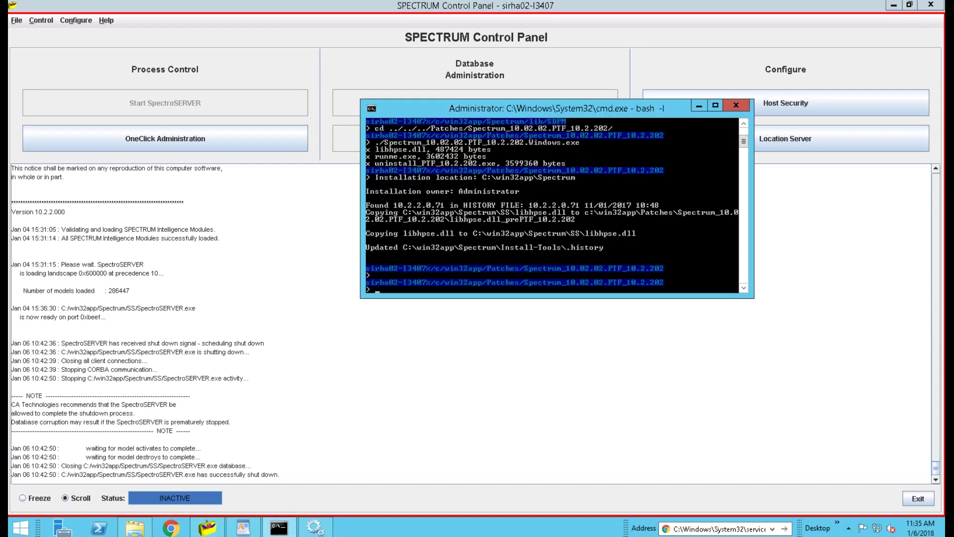
{"action": "type", "text": "cd -"}
{"action": "key", "text": "Return"}
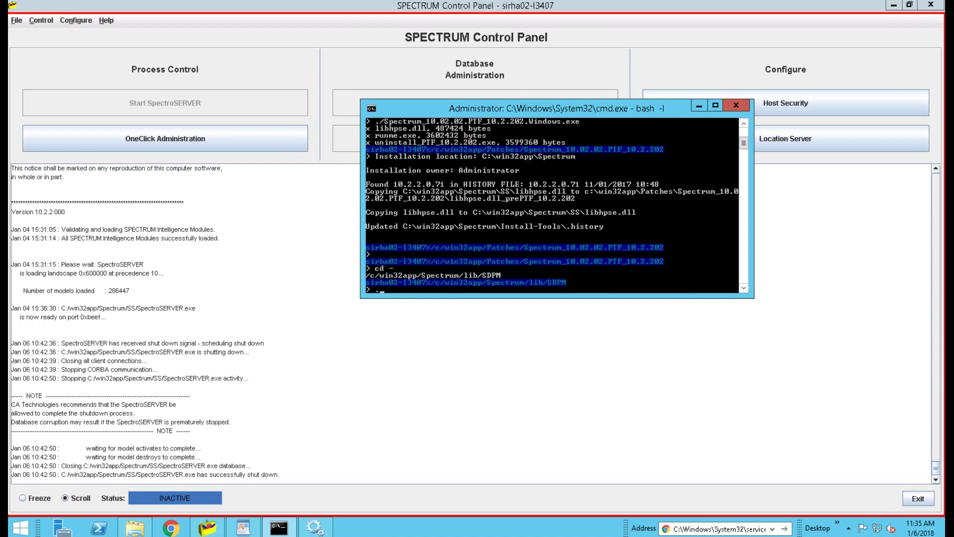
{"action": "type", "text": "./prce"}
{"action": "key", "text": "BackSpace"}
{"action": "key", "text": "BackSpace"}
{"action": "type", "text": "ocessd.pl start"}
{"action": "key", "text": "Return"}
Step: Switch to the Windows services list and refresh it to check the status of SPECTRUM Process Daemon
{"action": "left_click", "coordinate": [315, 527]}
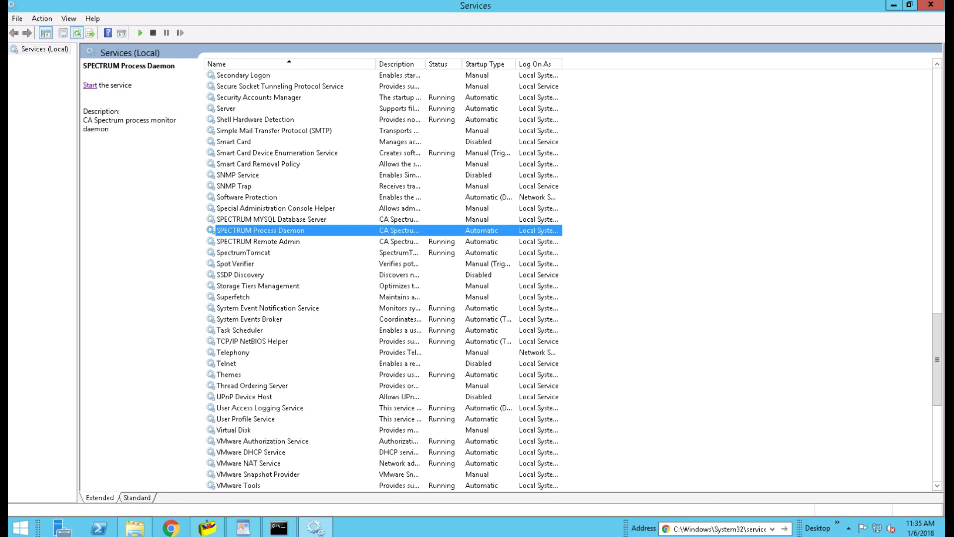
{"action": "left_click", "coordinate": [77, 33]}
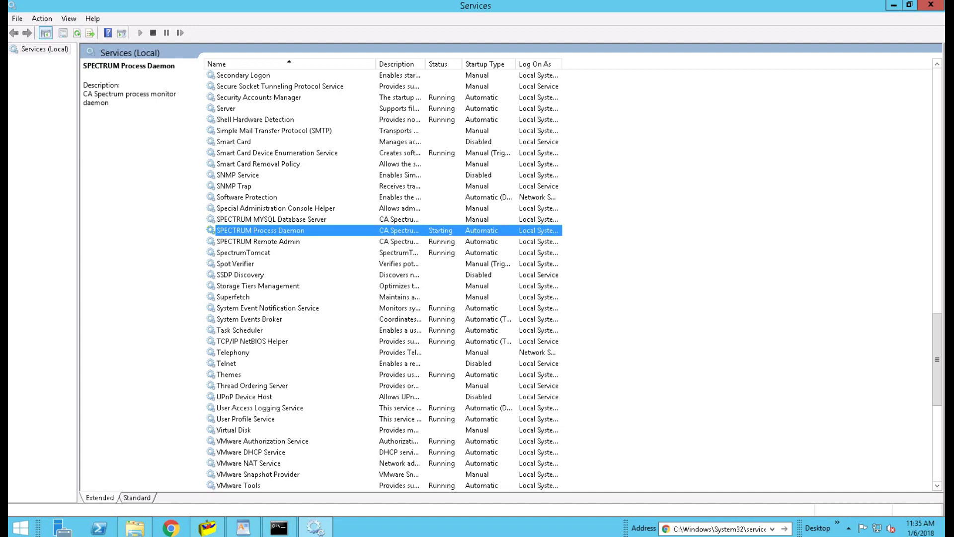
{"action": "left_click", "coordinate": [77, 33]}
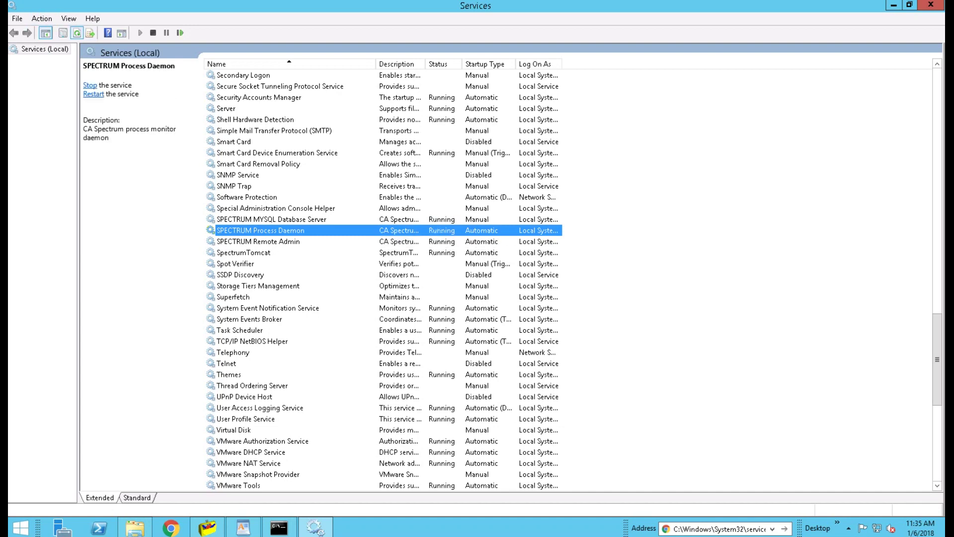
Step: Minimize the services window and start the SpectroSERVER from the SPECTRUM Control Panel
{"action": "left_click", "coordinate": [894, 4]}
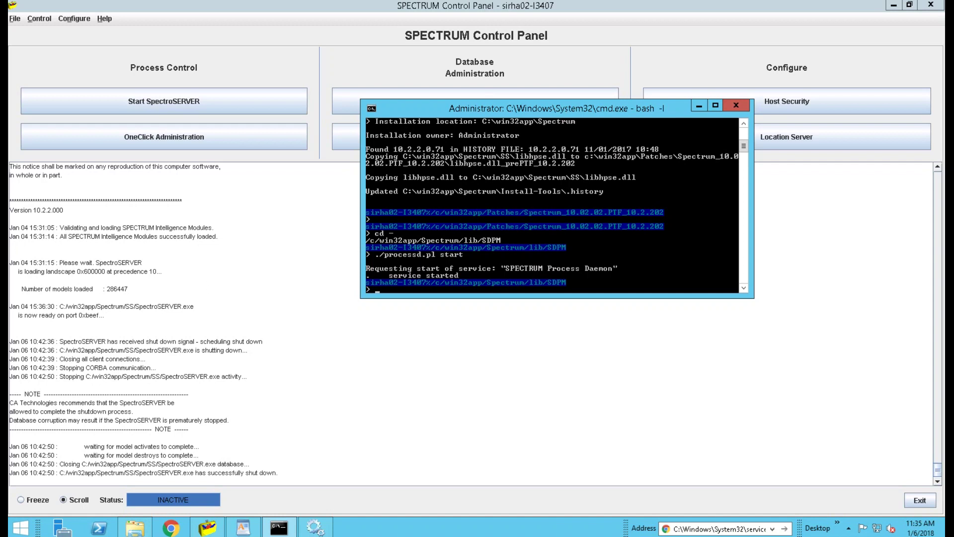
{"action": "left_click", "coordinate": [164, 102]}
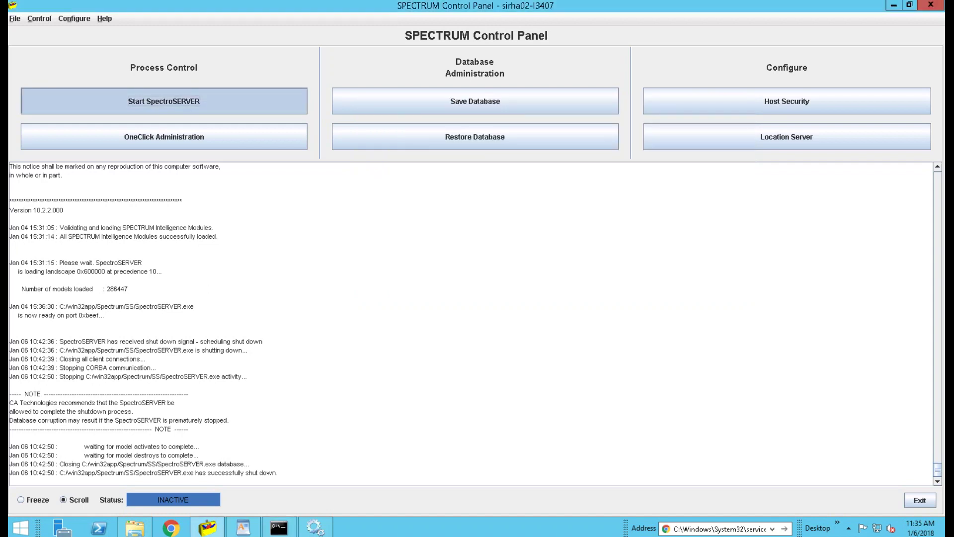
{"action": "left_click", "coordinate": [164, 101]}
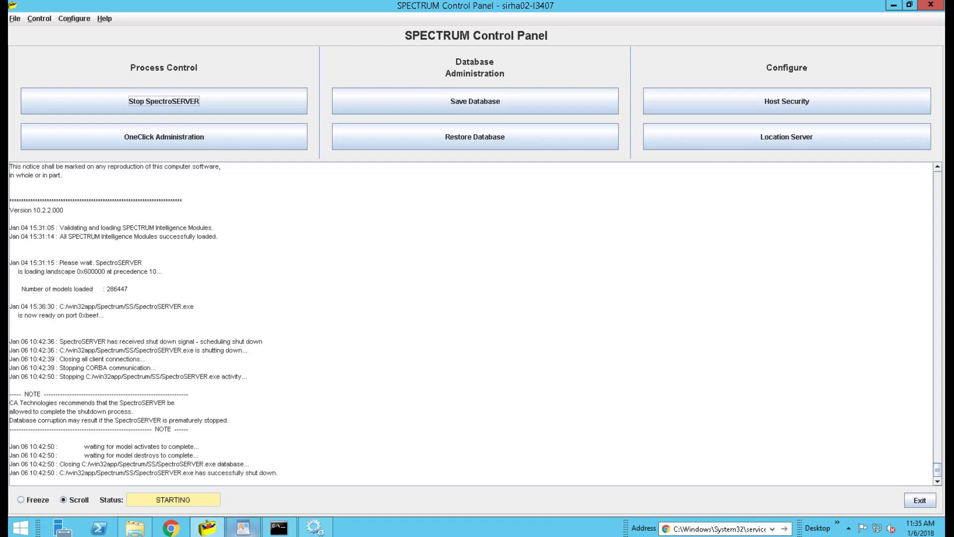
Step: Return to the ReleaseNote.PTF_10.2.202 document and examine its uninstallation instructions, highlighting the SpectroSERVER shutdown step and the Windows uninstall file name
{"action": "left_click", "coordinate": [243, 527]}
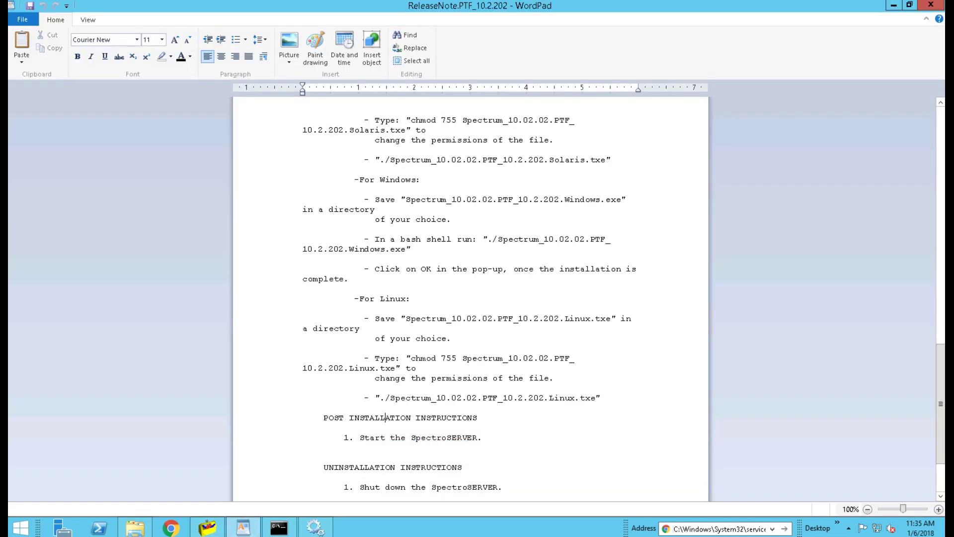
{"action": "scroll", "coordinate": [382, 487], "scroll_direction": "down", "scroll_amount": 1}
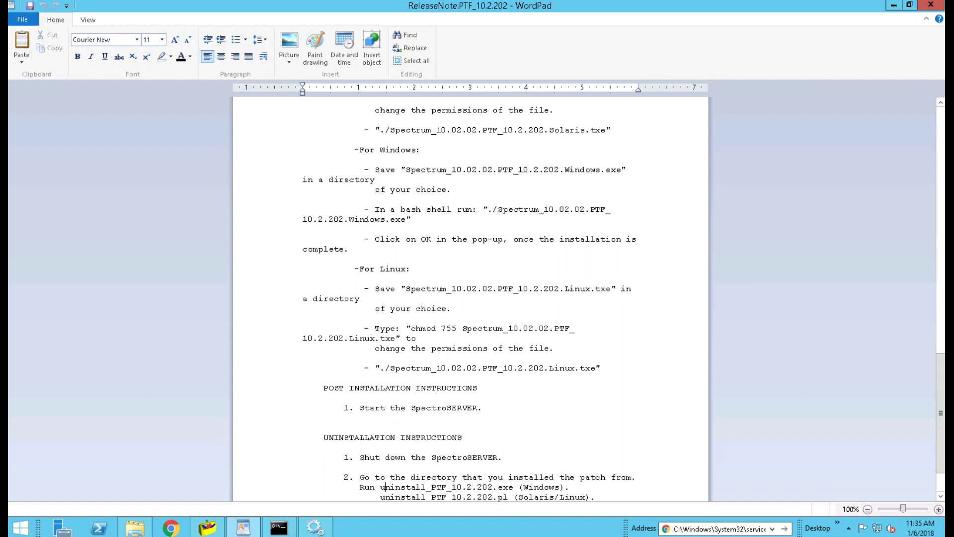
{"action": "scroll", "coordinate": [383, 486], "scroll_direction": "down", "scroll_amount": 3}
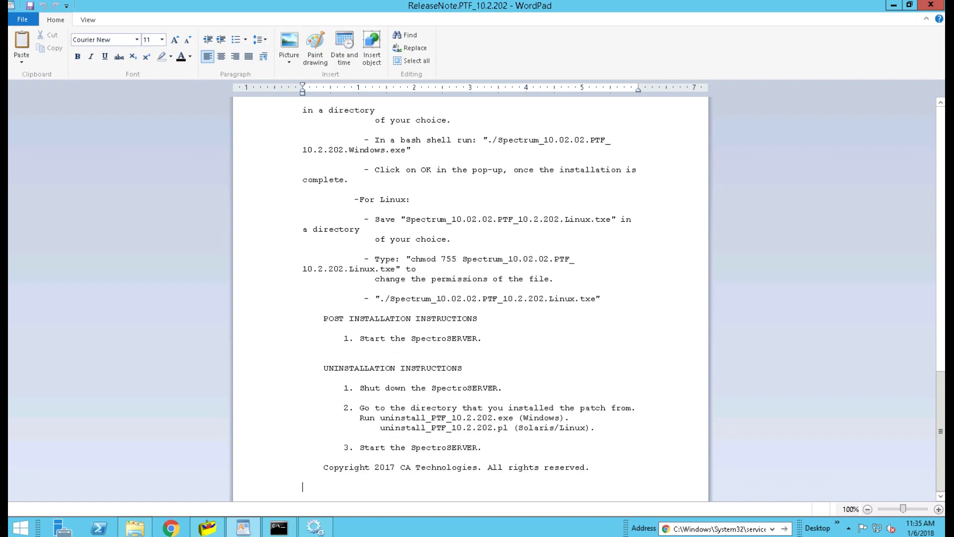
{"action": "left_click_drag", "start_coordinate": [360, 388], "coordinate": [498, 387]}
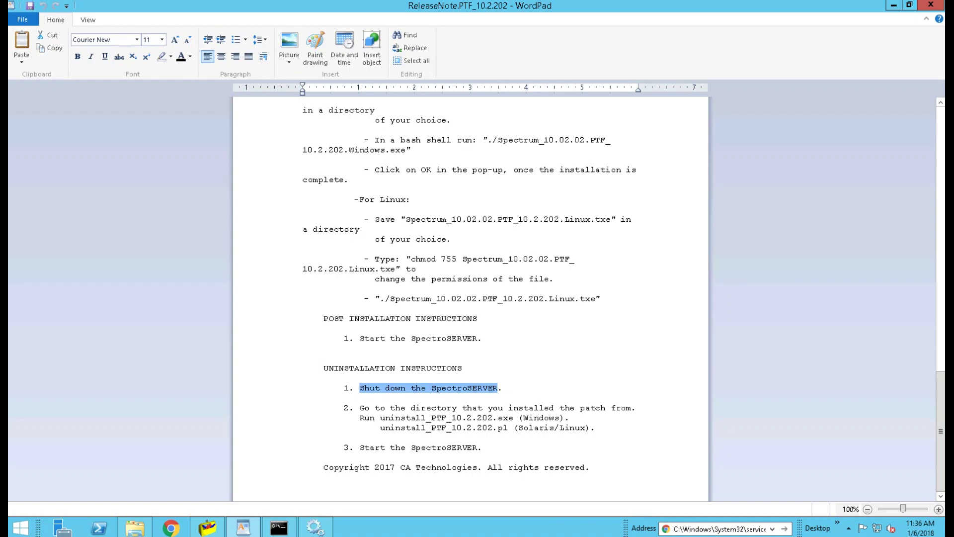
{"action": "left_click_drag", "start_coordinate": [385, 417], "coordinate": [446, 417]}
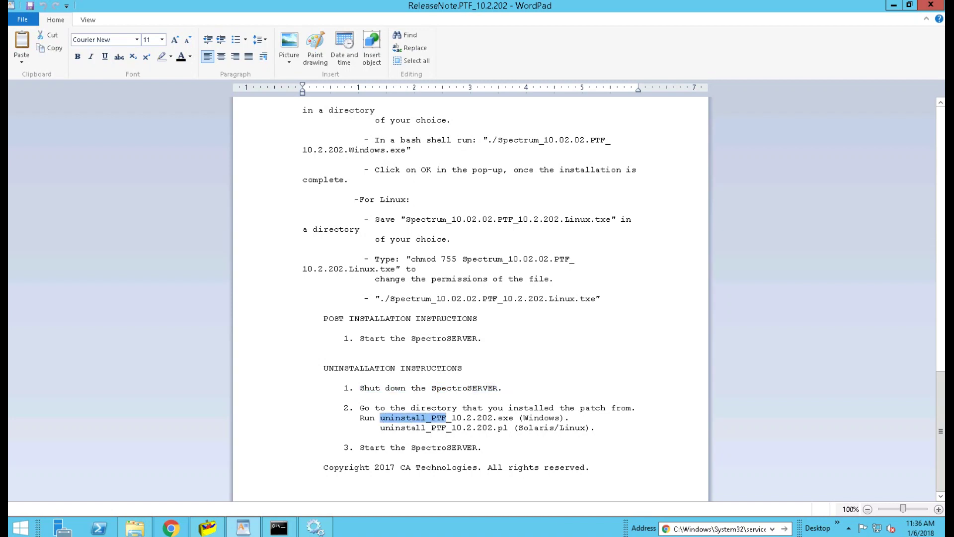
Step: In File Explorer, go to win32app\Patches\Spectrum_10.02.02.PTF_10.2.202 and select the uninstall_PTF_10.2.202 application
{"action": "left_click", "coordinate": [134, 528]}
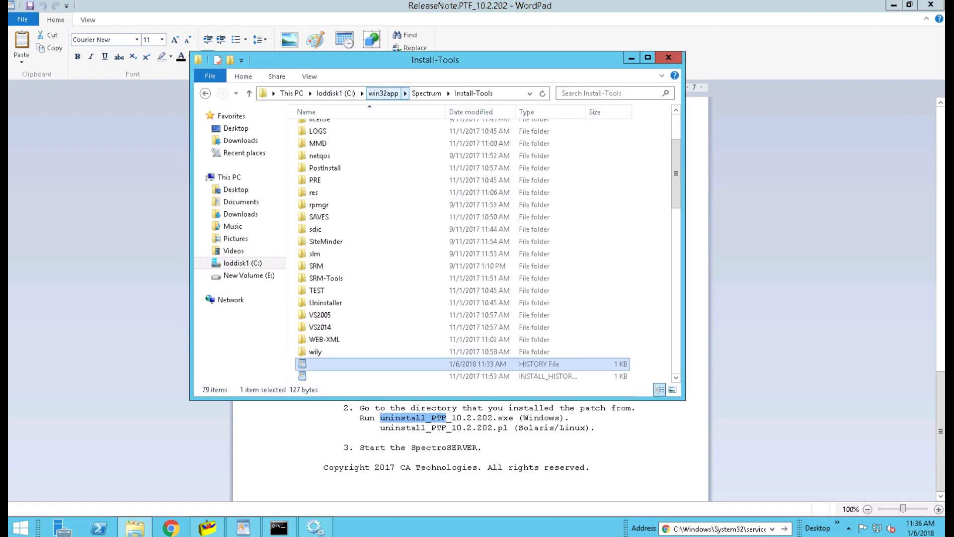
{"action": "left_click", "coordinate": [382, 92]}
{"action": "double_click", "coordinate": [320, 129]}
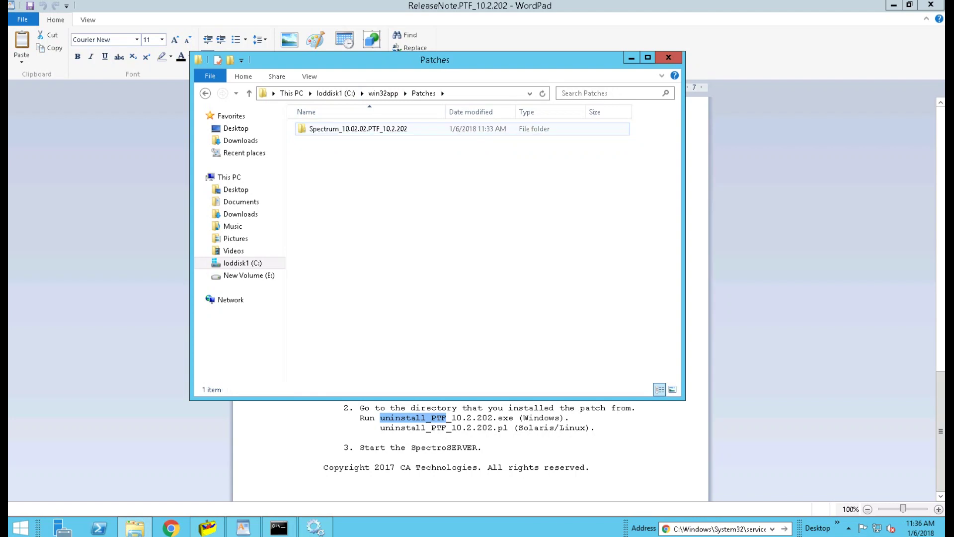
{"action": "double_click", "coordinate": [343, 128]}
{"action": "left_click", "coordinate": [342, 202]}
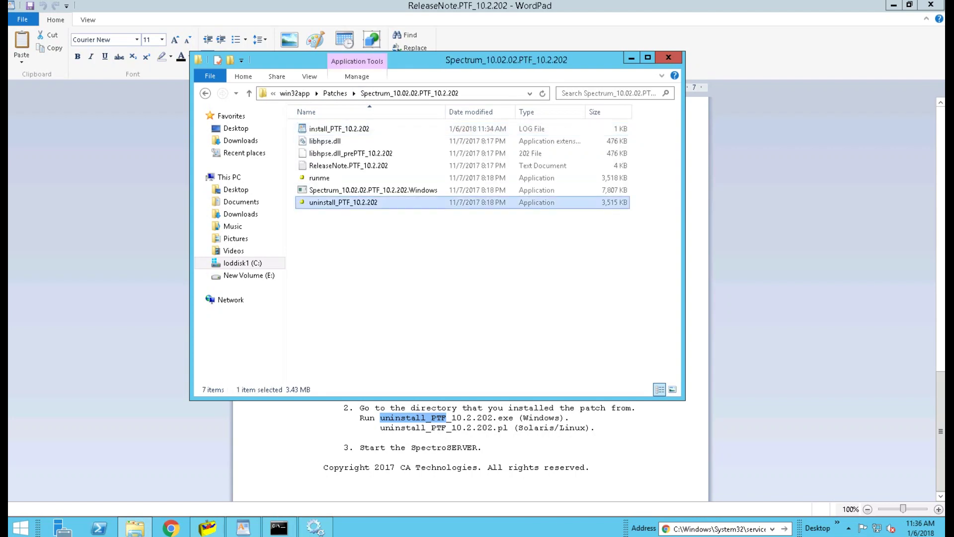